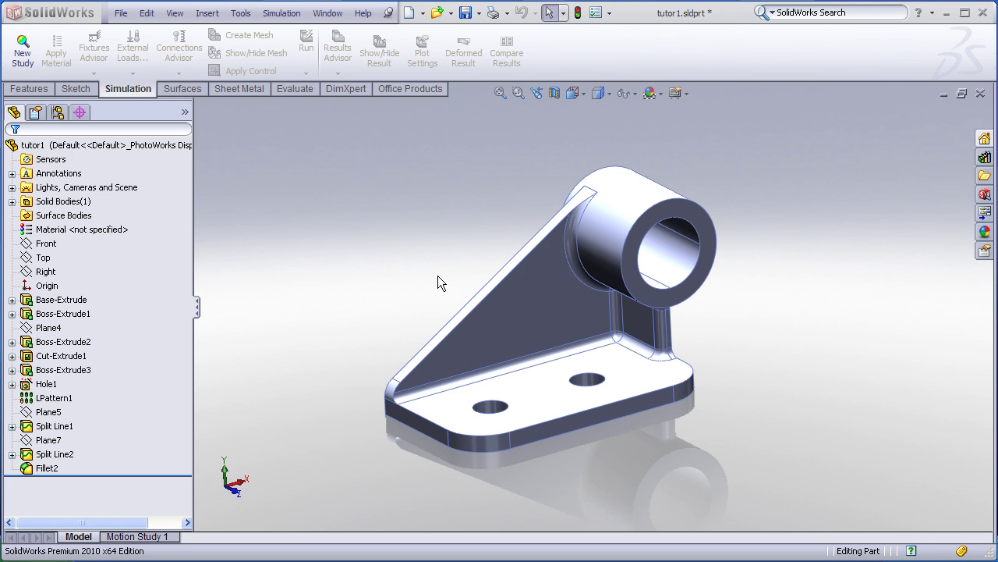
# Step: Turn on the SolidWorks Simulation add-in from Options > Add-Ins for the bracket part
pyautogui.moveTo(439, 258); pyautogui.dragTo(431, 238, button='middle')
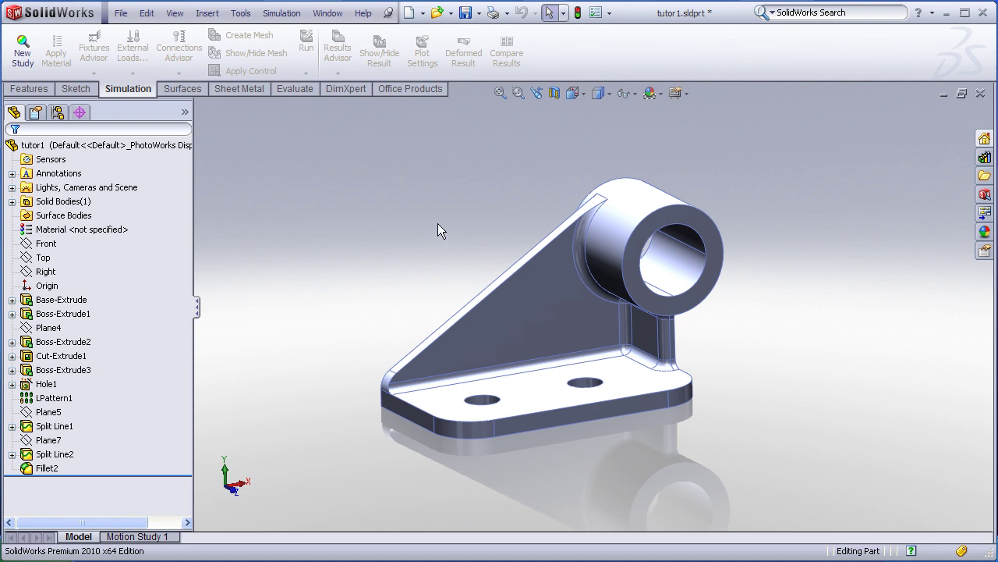
pyautogui.click(610, 13)
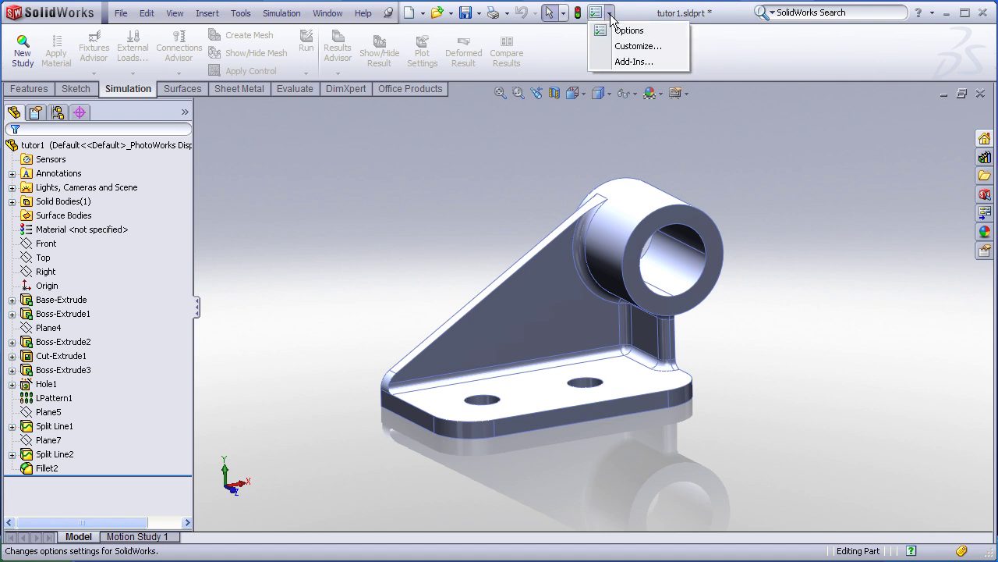
pyautogui.click(629, 61)
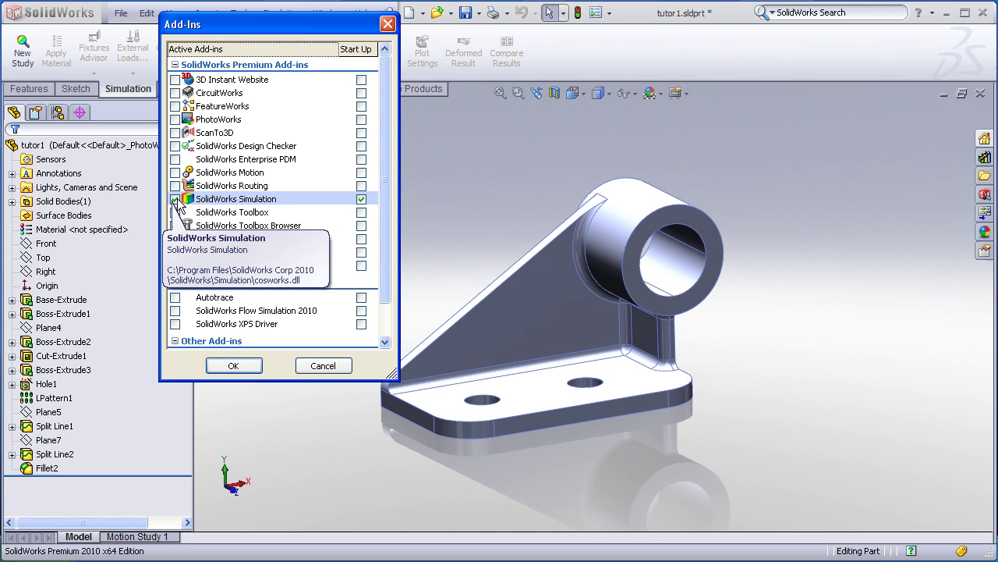
pyautogui.click(234, 366)
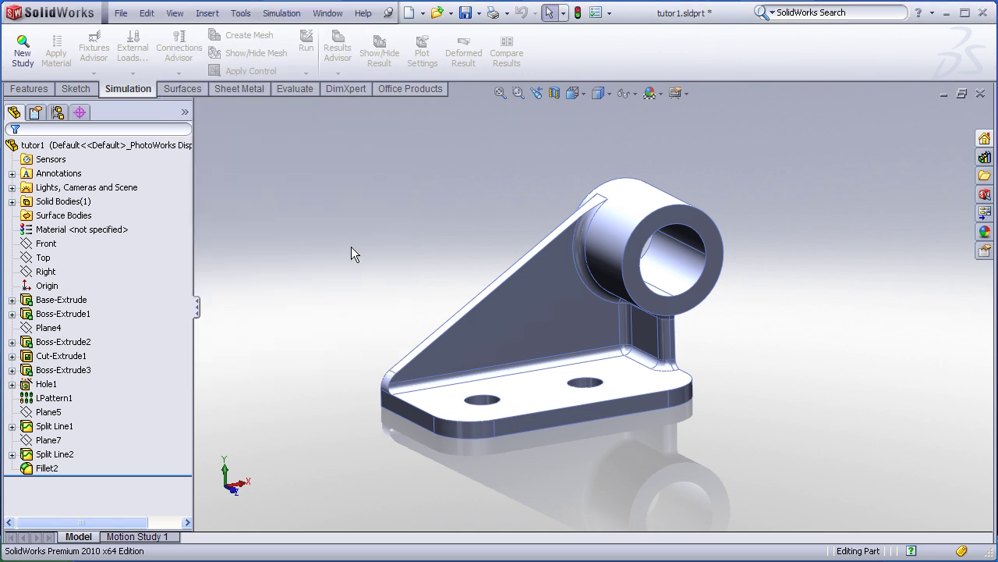
# Step: Start a new study, rename it 'Baseline Static' and confirm it as a static analysis
pyautogui.click(25, 71)
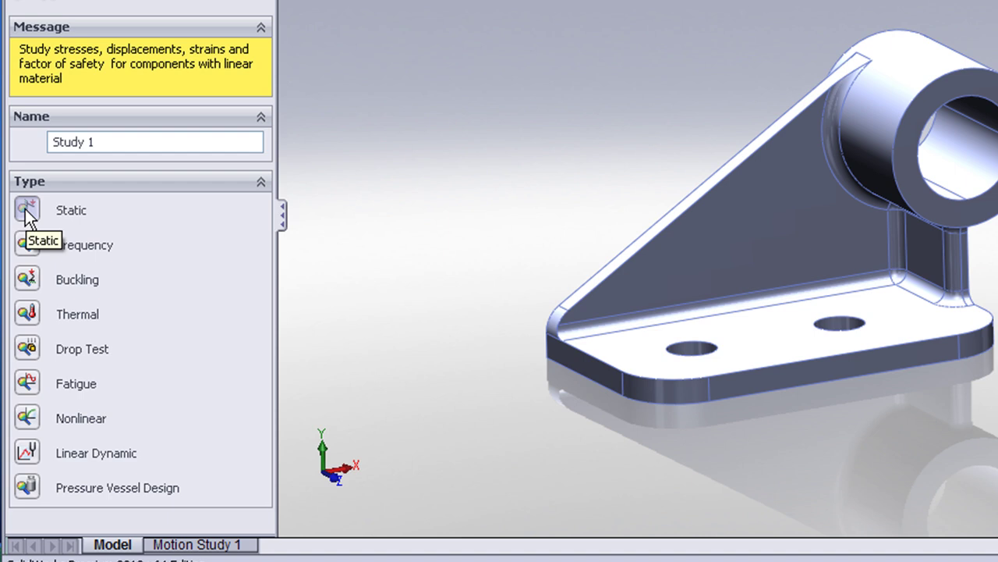
pyautogui.moveTo(111, 141); pyautogui.dragTo(28, 142)
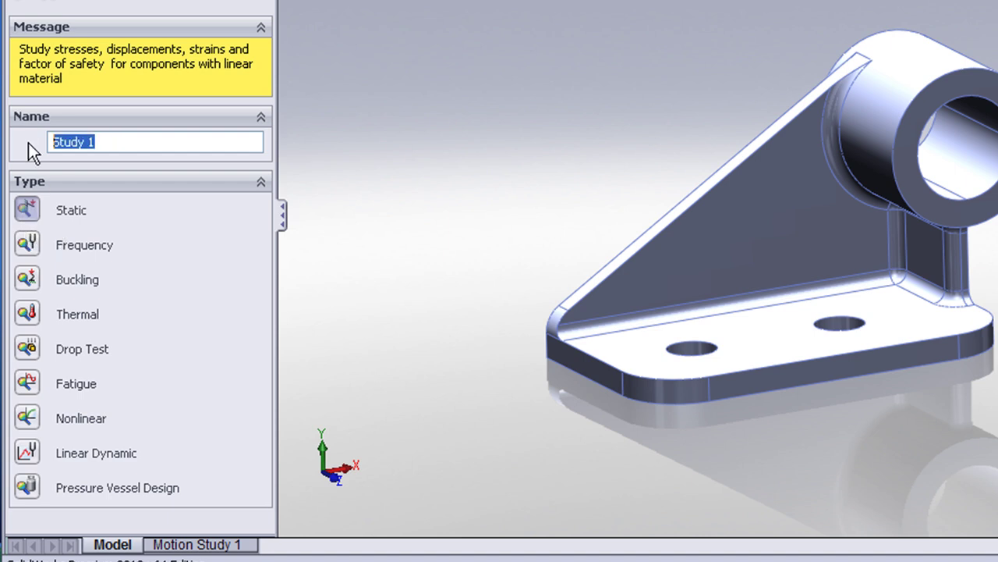
pyautogui.write('Baseline St')
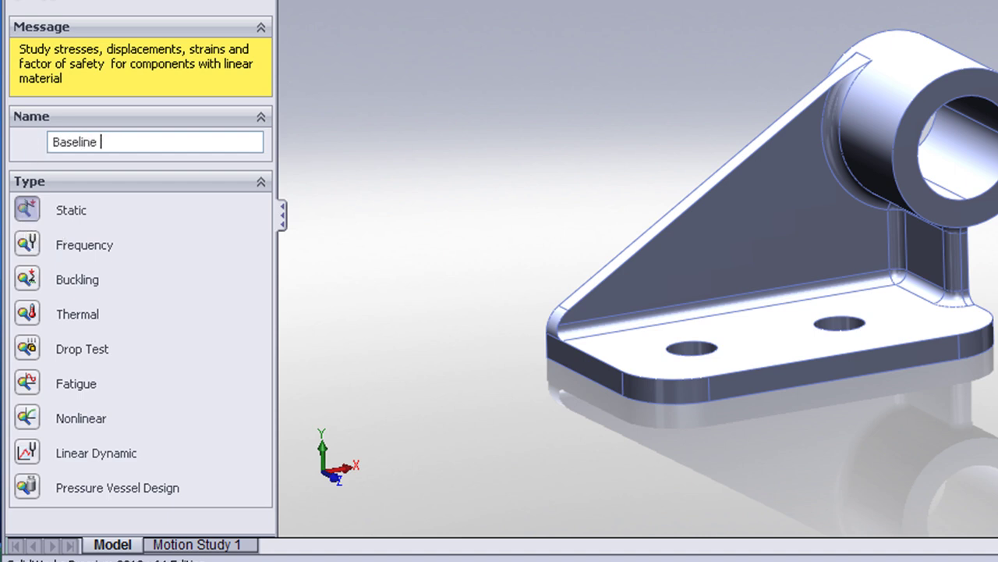
pyautogui.write('atic')
pyautogui.click(19, 6)
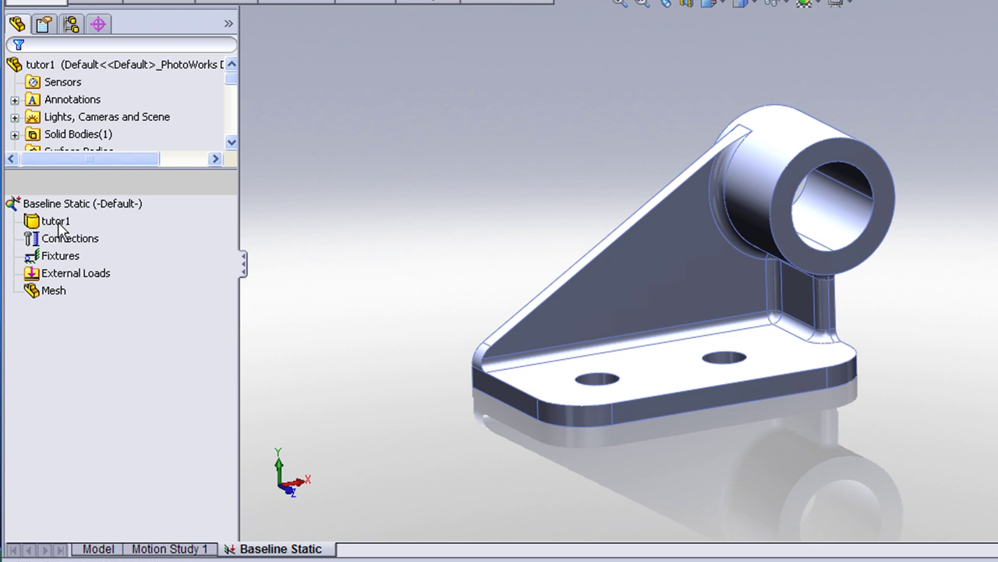
# Step: Apply Alloy Steel from the Steel library to tutor1, keeping SI units in N/m^2 (Pa)
pyautogui.rightClick(59, 226)
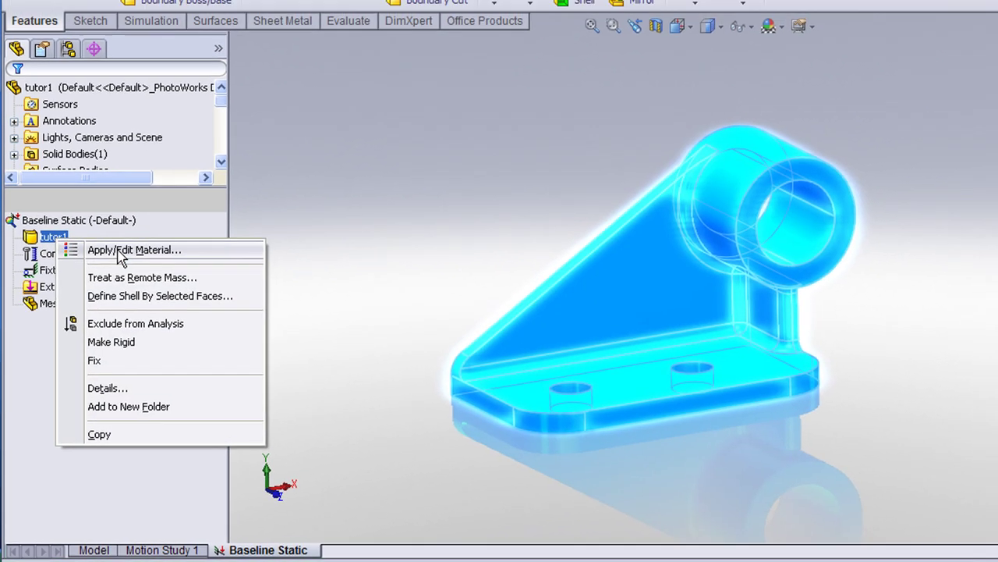
pyautogui.click(156, 238)
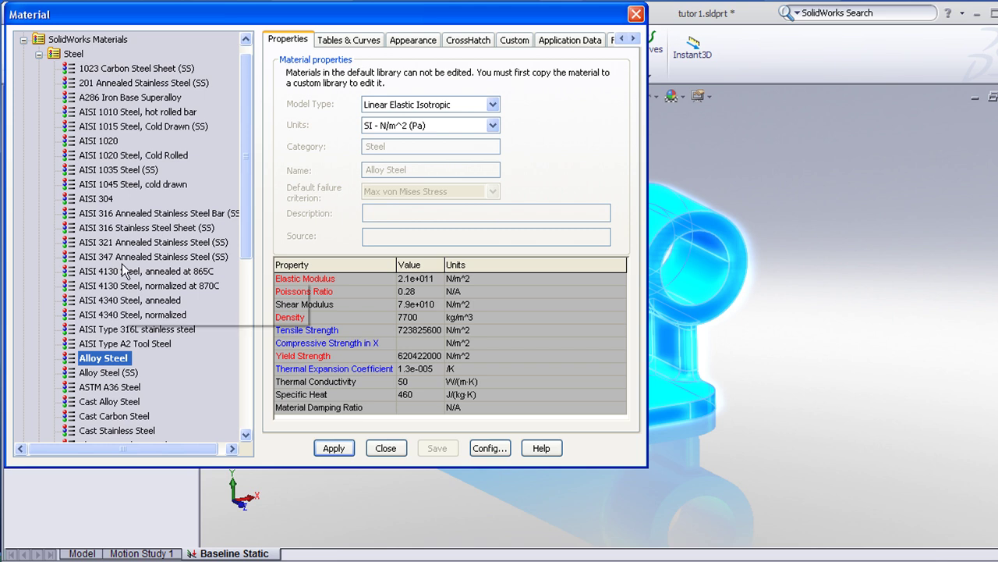
pyautogui.moveTo(248, 203); pyautogui.dragTo(242, 385)
pyautogui.click(82, 387)
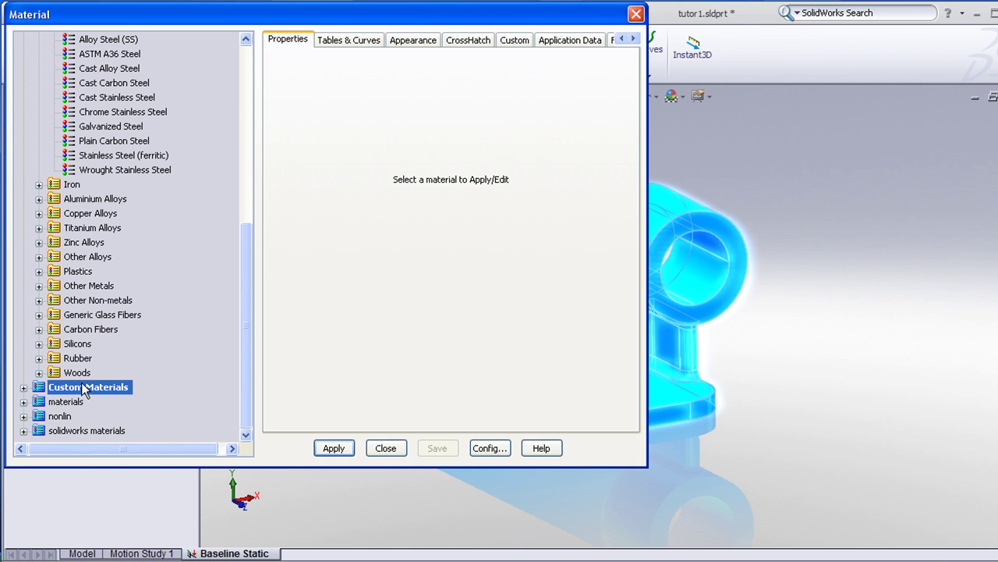
pyautogui.moveTo(241, 304); pyautogui.dragTo(248, 178)
pyautogui.click(113, 271)
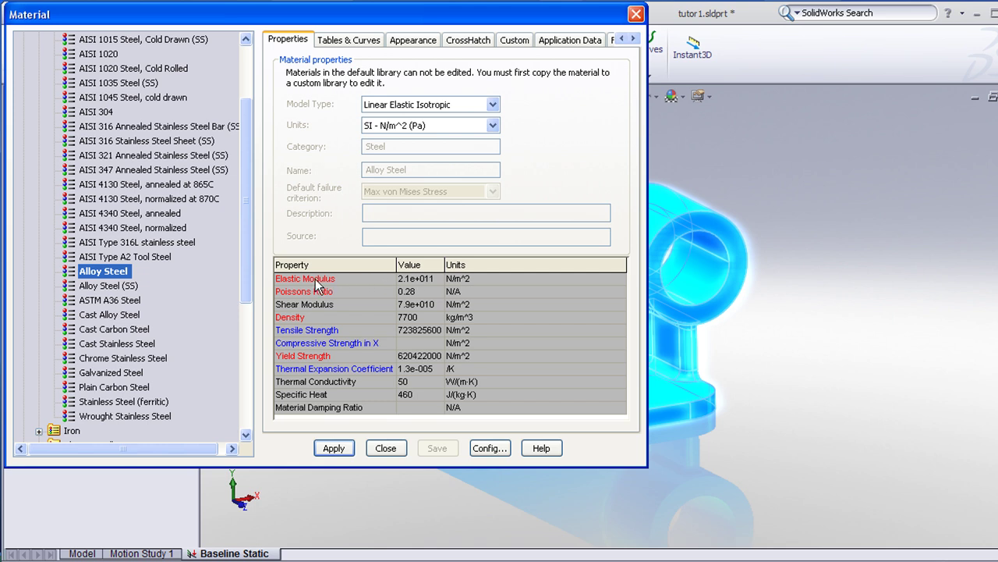
pyautogui.click(493, 124)
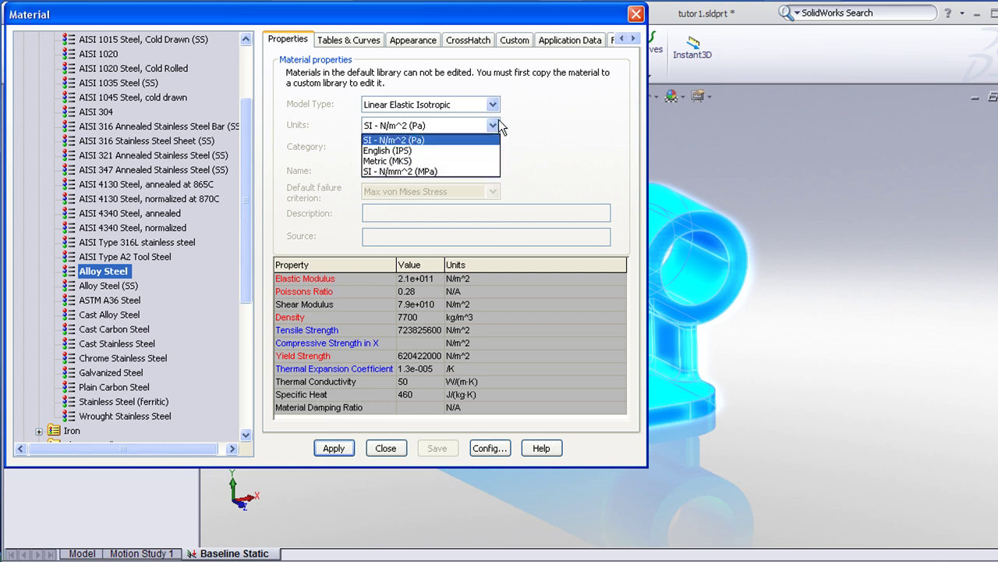
pyautogui.click(457, 141)
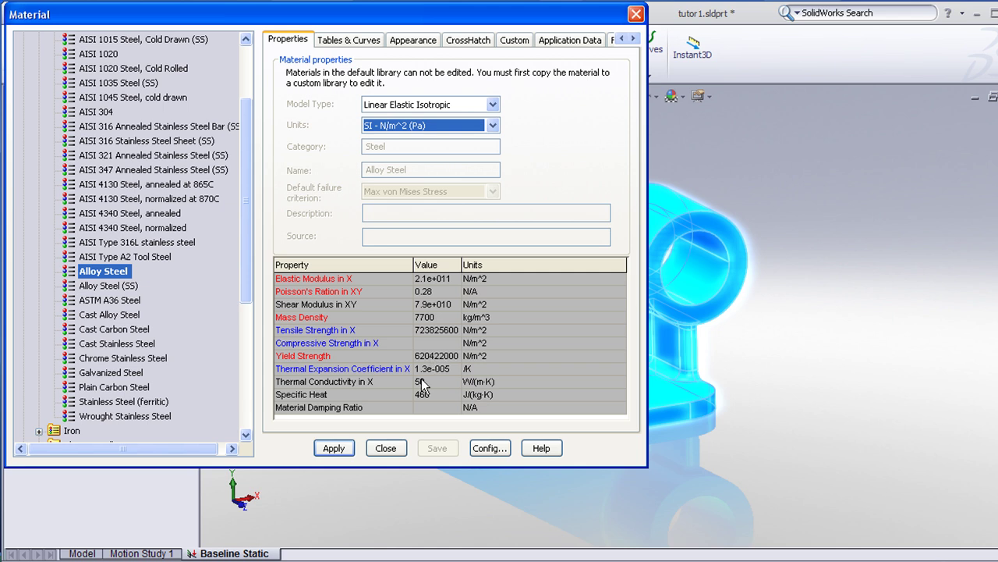
pyautogui.click(340, 451)
pyautogui.click(387, 449)
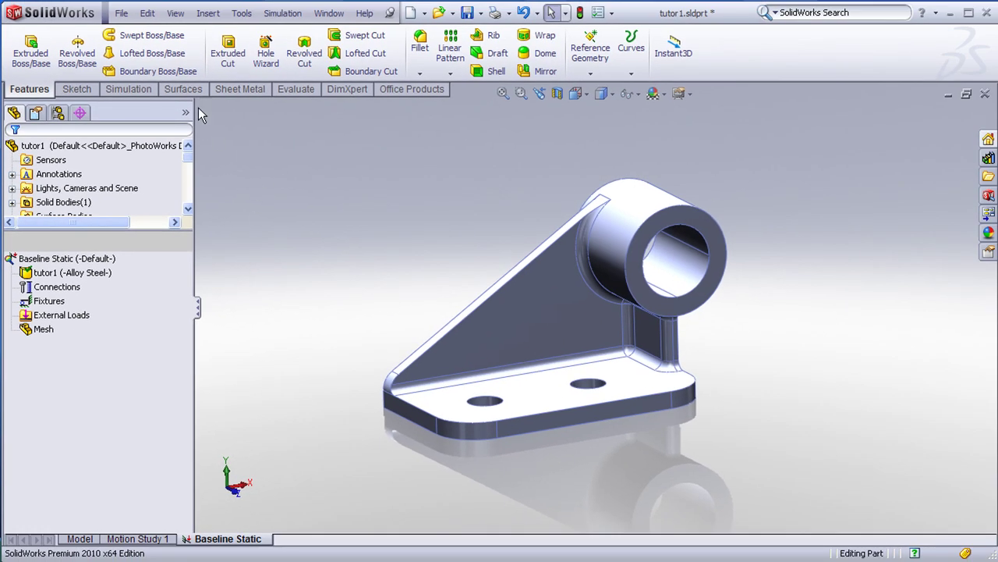
# Step: Switch to the Simulation tools and orbit the bracket to view the base holes from above
pyautogui.click(133, 89)
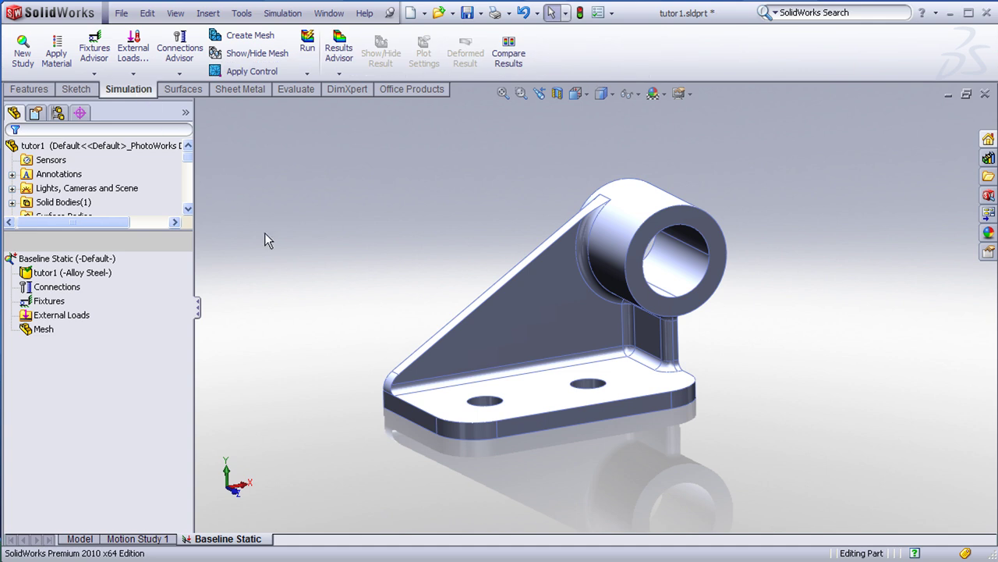
pyautogui.moveTo(264, 232); pyautogui.dragTo(260, 188, button='middle')
pyautogui.moveTo(292, 233); pyautogui.dragTo(290, 291, button='middle')
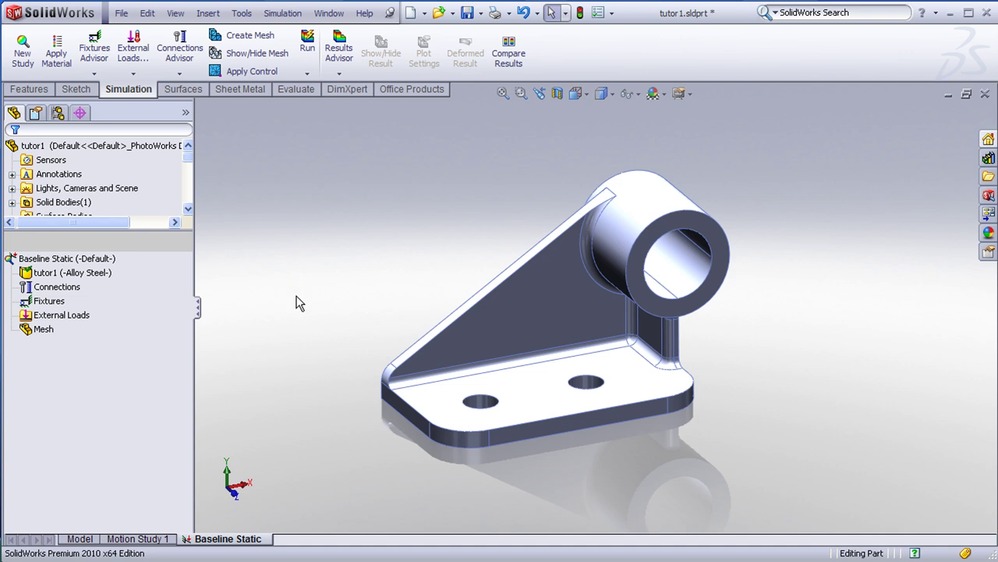
pyautogui.moveTo(305, 307)
pyautogui.mouseDown(button='middle')
pyautogui.moveTo(303, 286)
pyautogui.moveTo(304, 312)
pyautogui.mouseUp(button='middle')
pyautogui.press('Escape')
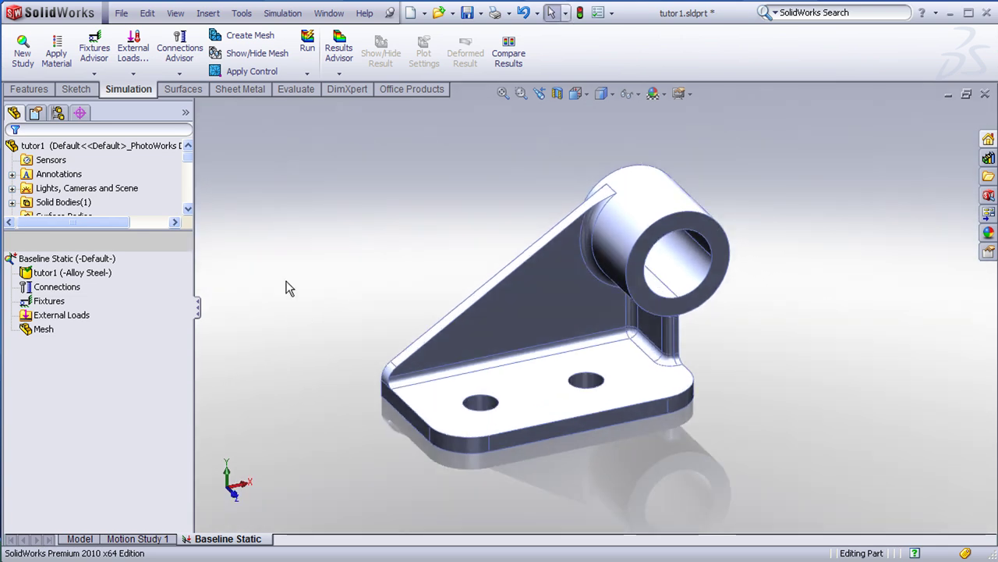
# Step: Check the front and back base hole faces, then bring up the Fixtures Advisor fixture types
pyautogui.click(482, 408)
pyautogui.click(586, 382)
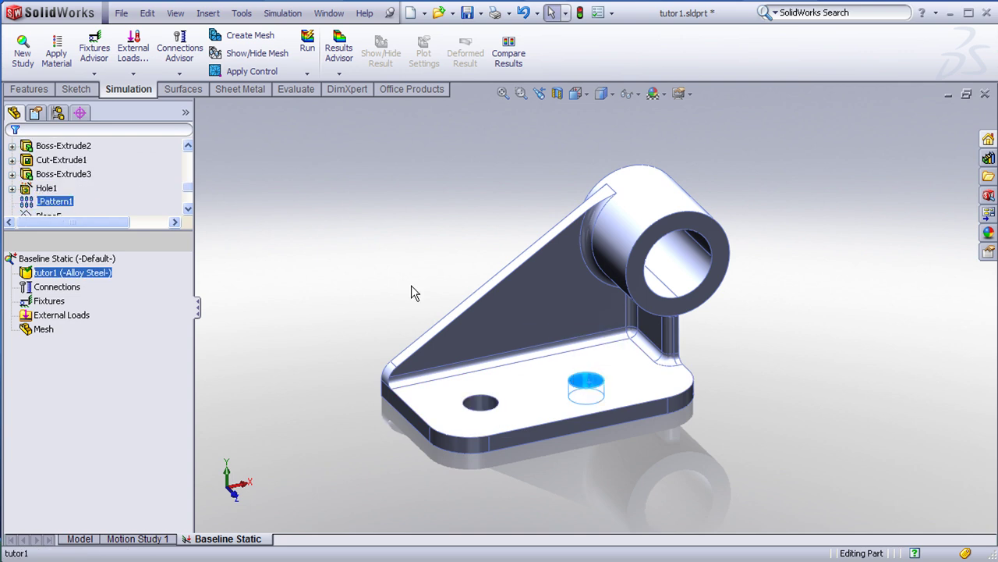
pyautogui.click(407, 285)
pyautogui.scroll(2, 408, 285)
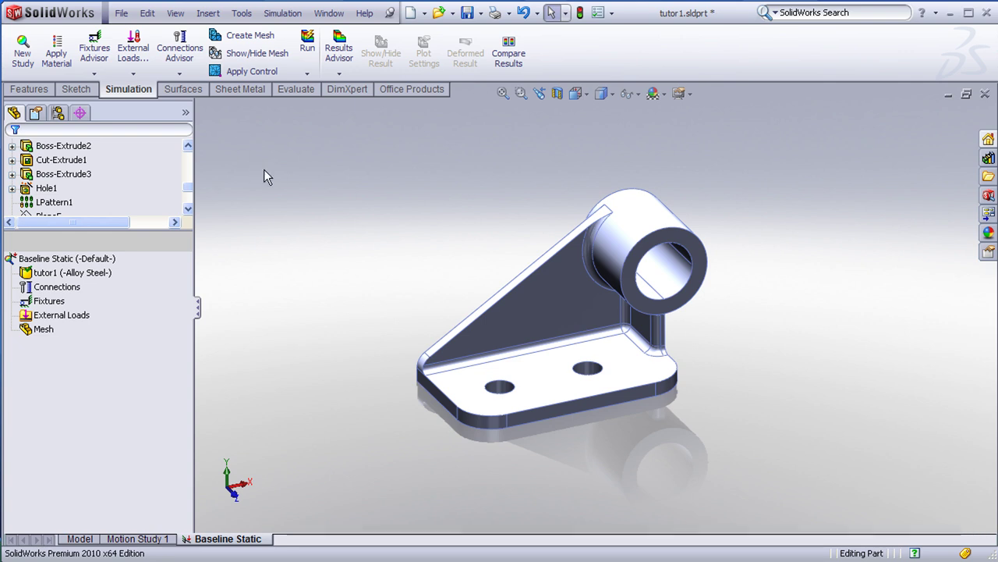
pyautogui.click(94, 74)
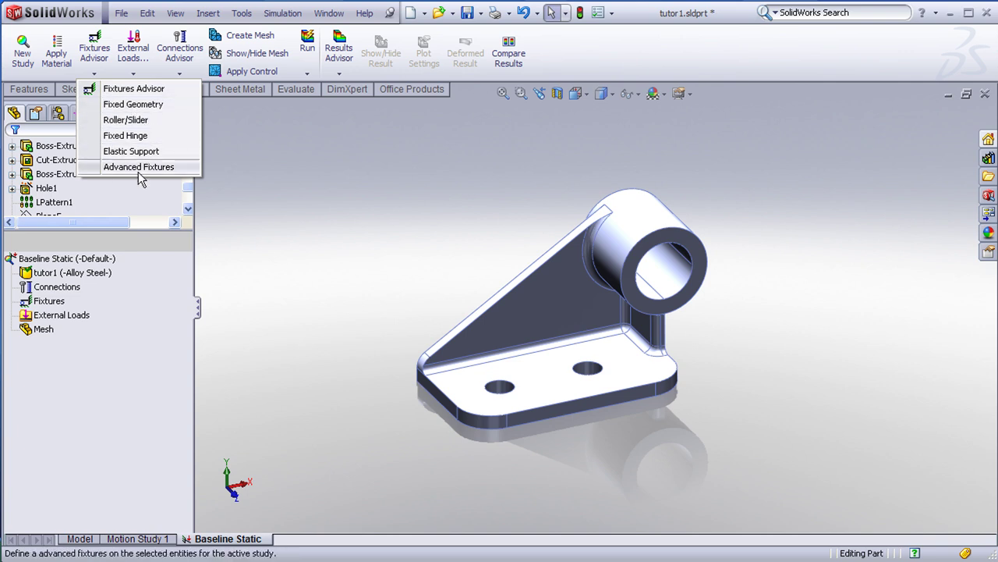
# Step: Add a Fixed Hinge fixture on the inner faces of both base holes
pyautogui.click(131, 135)
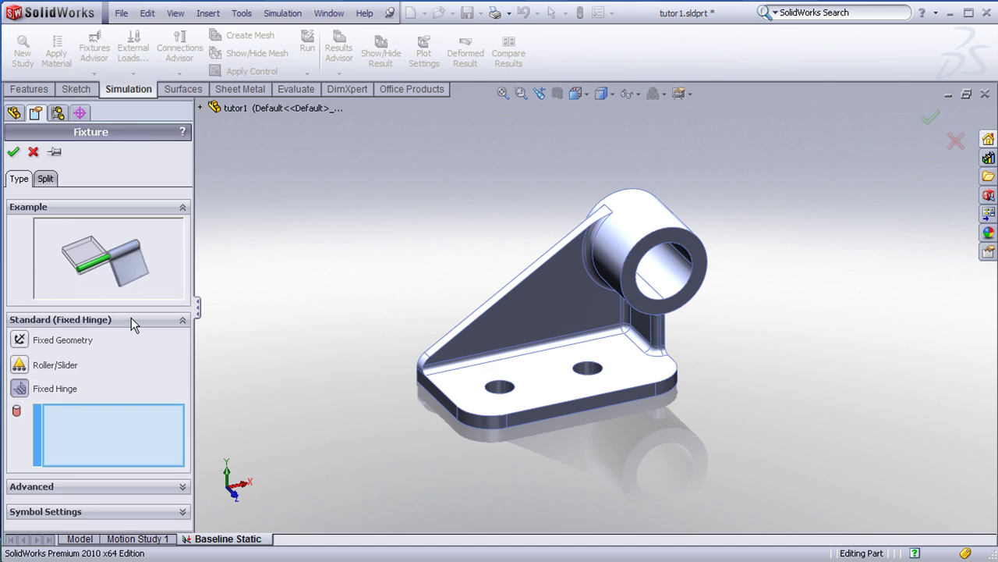
pyautogui.click(494, 394)
pyautogui.click(589, 373)
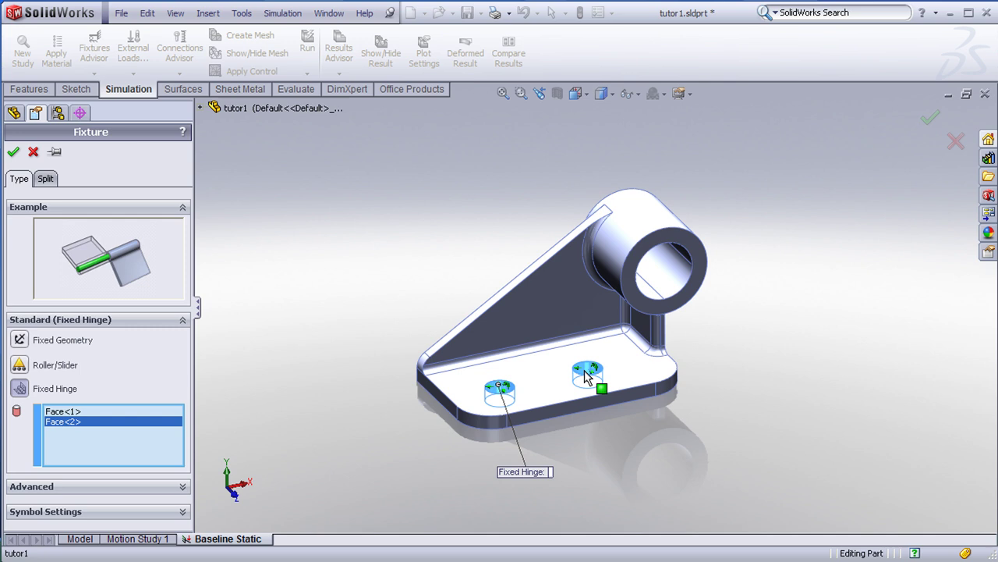
pyautogui.click(18, 153)
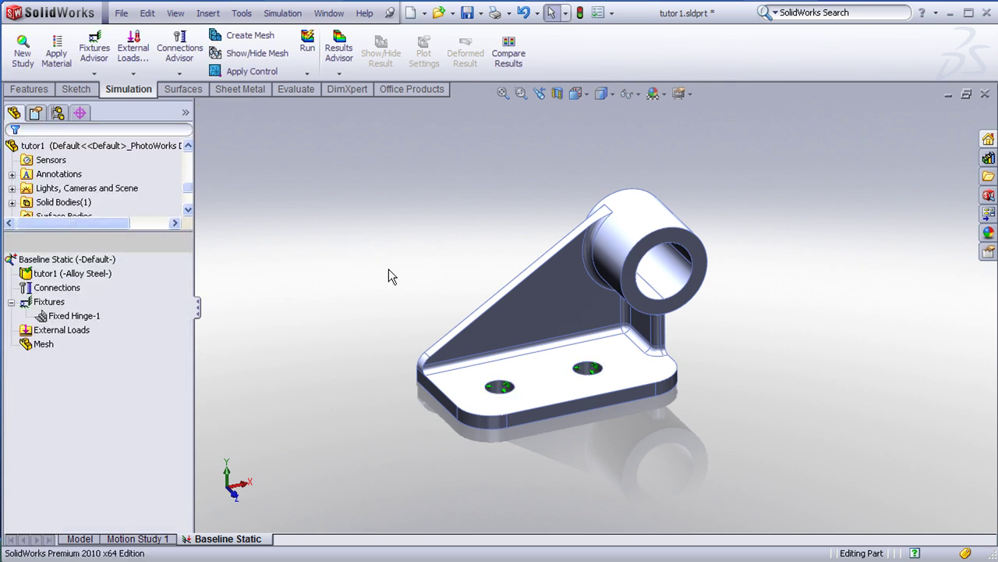
pyautogui.scroll(-2, 636, 368)
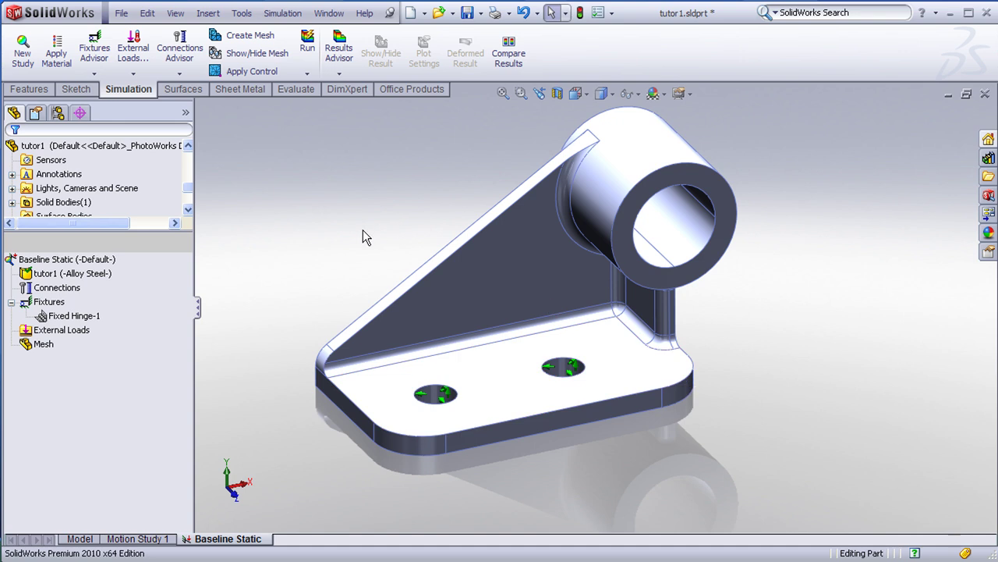
# Step: Add Force-1, a 500 N SI load normal to the boss's front end face
pyautogui.click(135, 74)
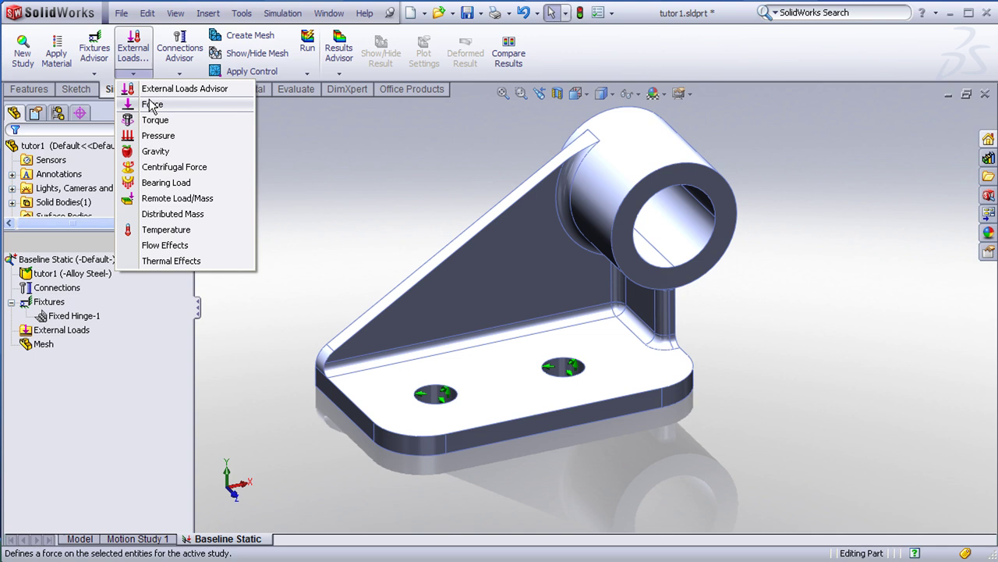
pyautogui.click(151, 106)
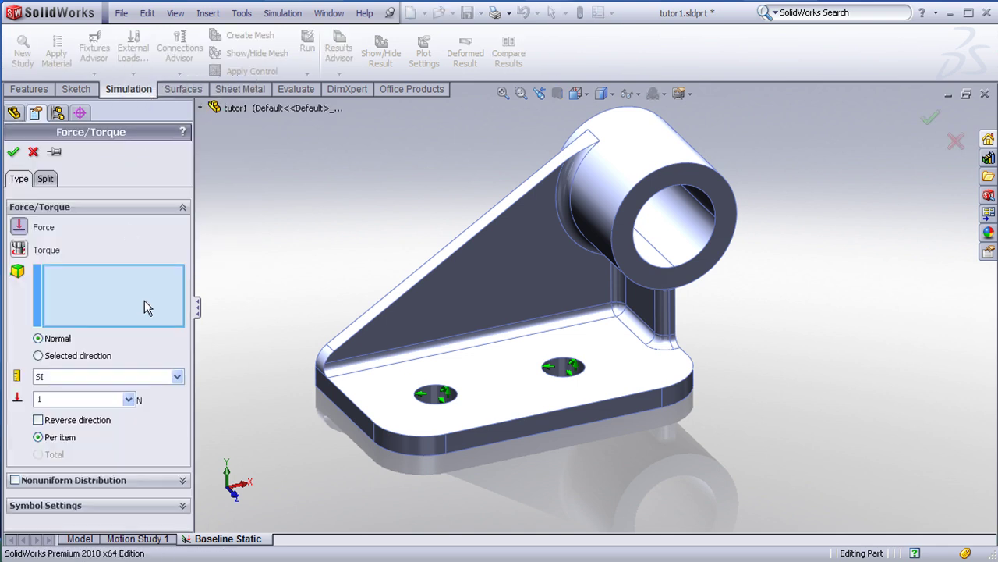
pyautogui.click(712, 191)
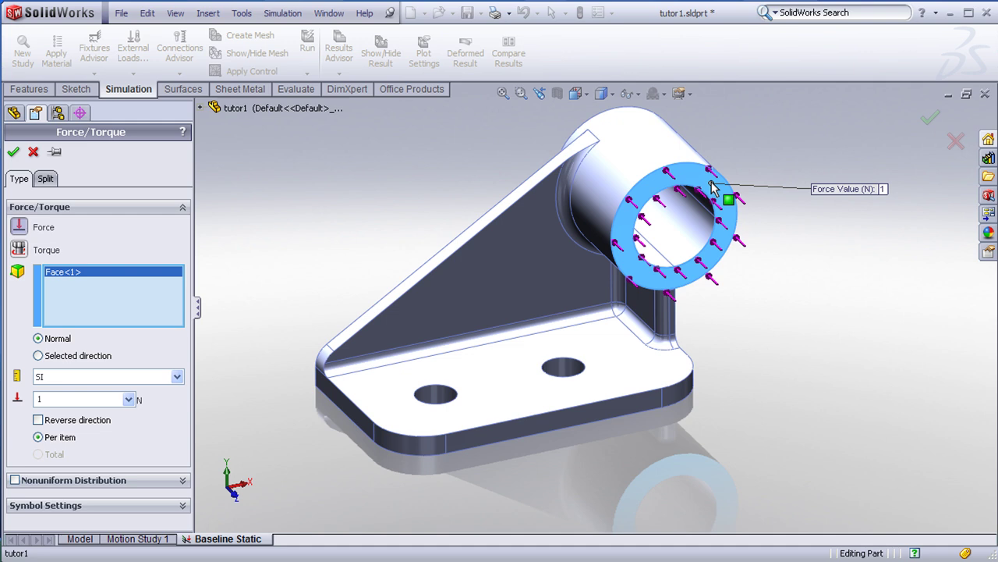
pyautogui.click(110, 378)
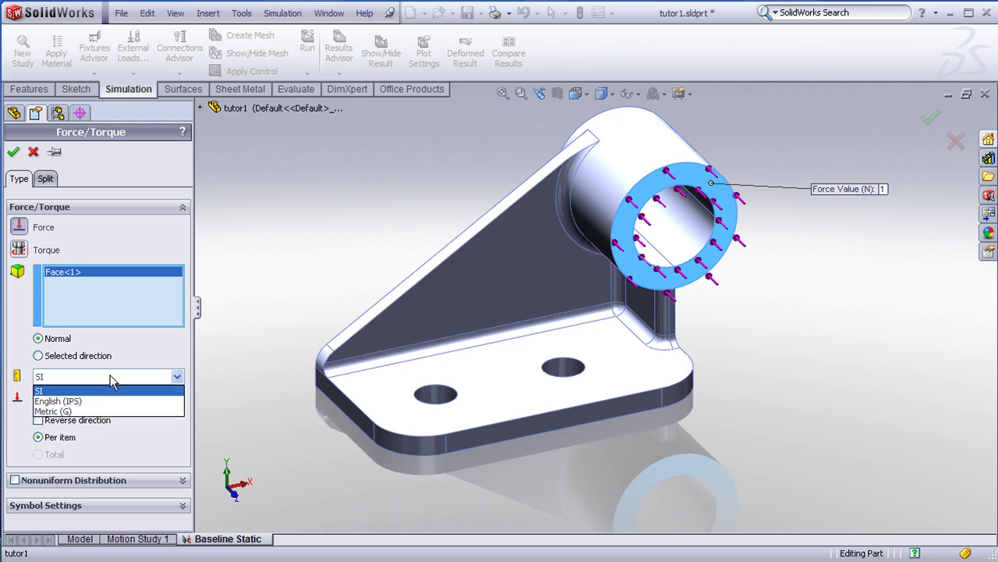
pyautogui.click(110, 380)
pyautogui.click(98, 398)
pyautogui.write('500')
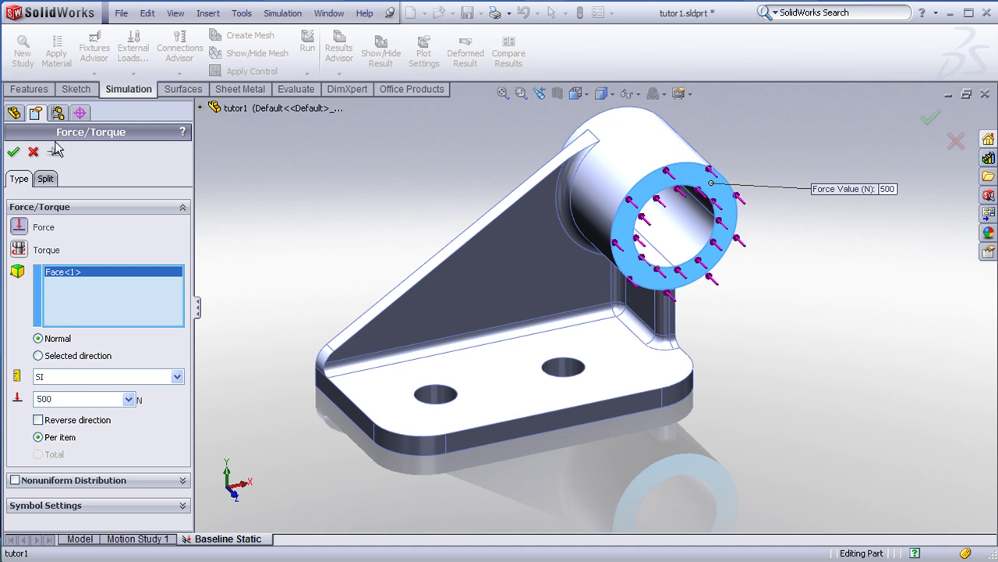
pyautogui.click(14, 152)
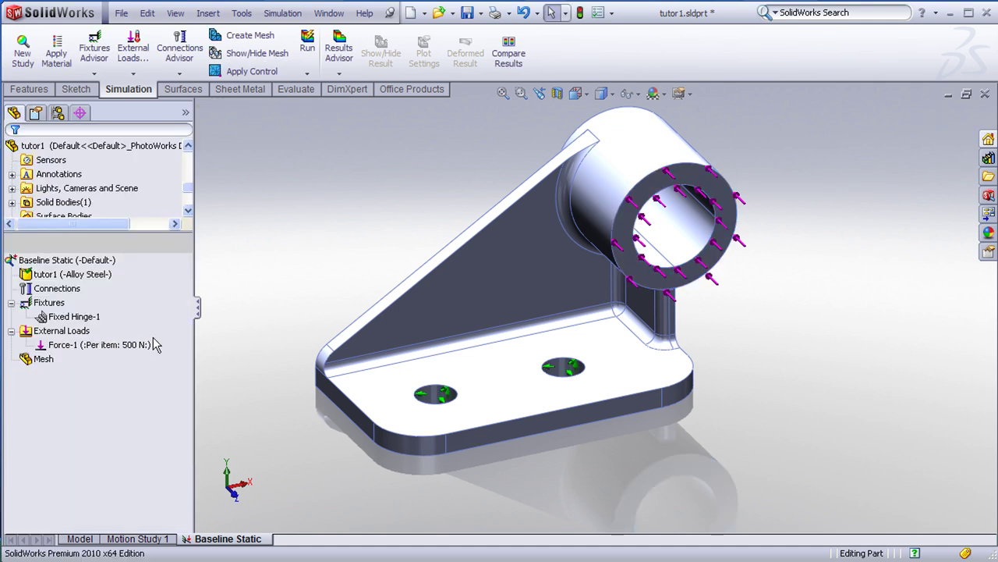
pyautogui.click(52, 317)
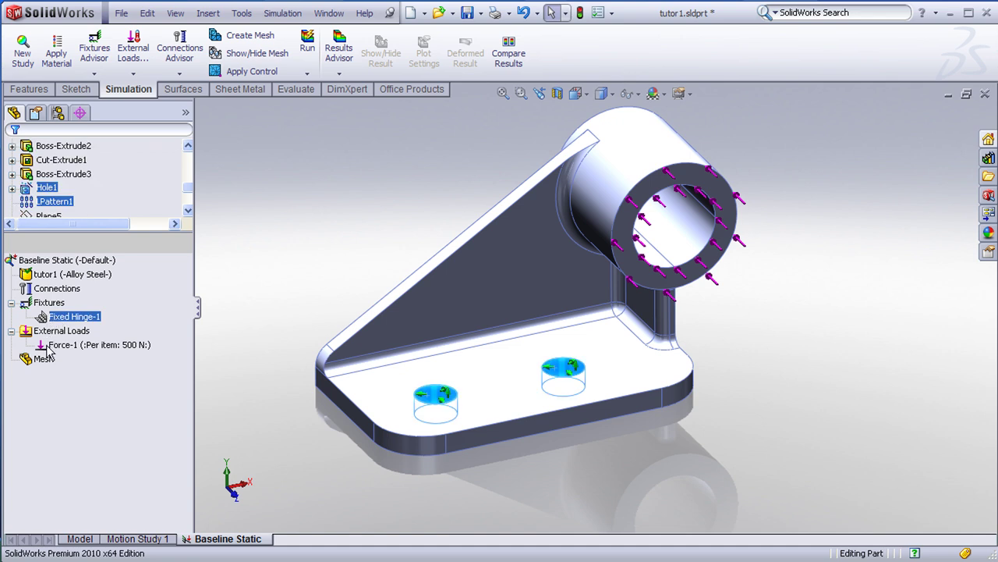
pyautogui.click(50, 346)
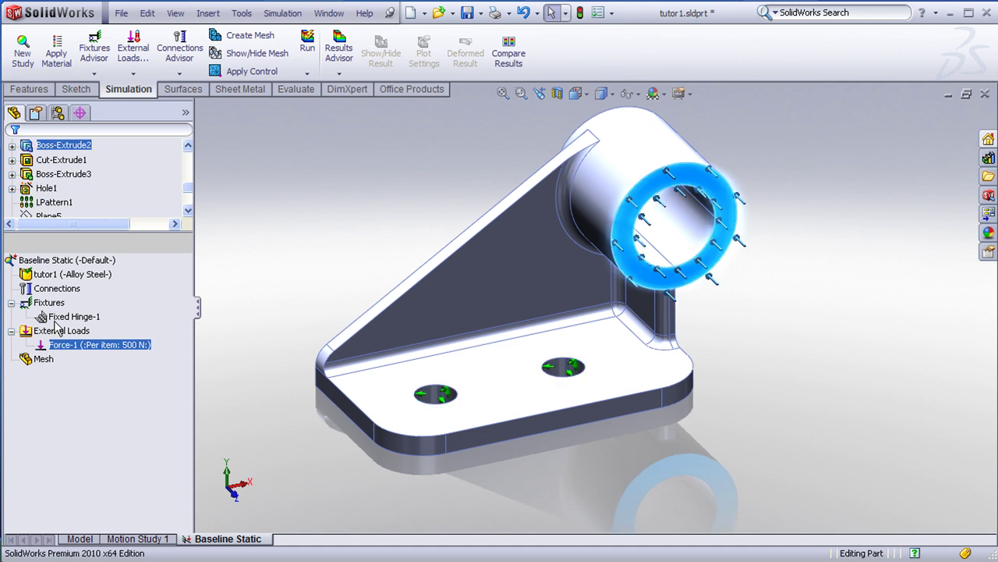
pyautogui.click(54, 320)
pyautogui.click(48, 346)
pyautogui.rightClick(47, 347)
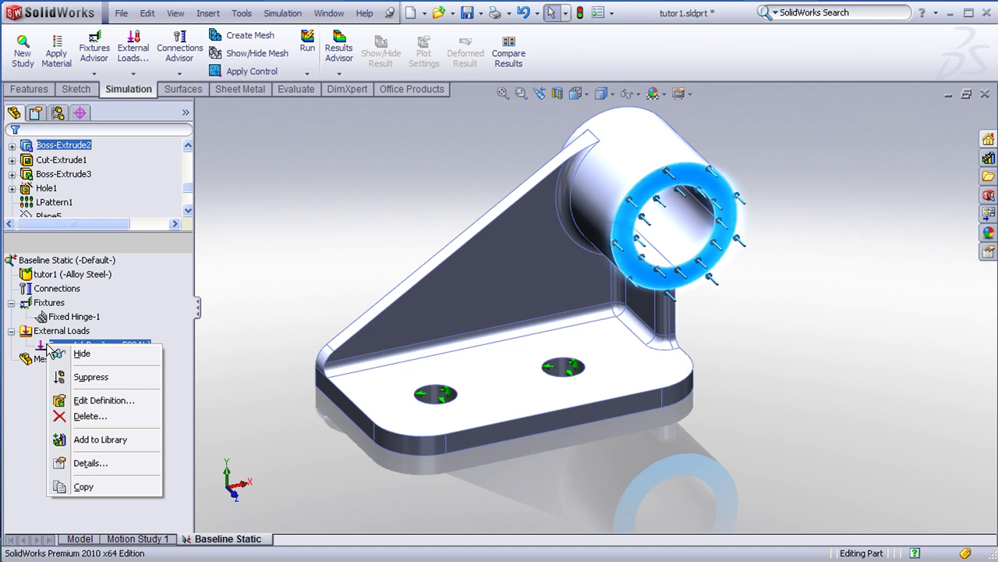
pyautogui.click(188, 276)
pyautogui.moveTo(228, 302); pyautogui.dragTo(242, 260, button='middle')
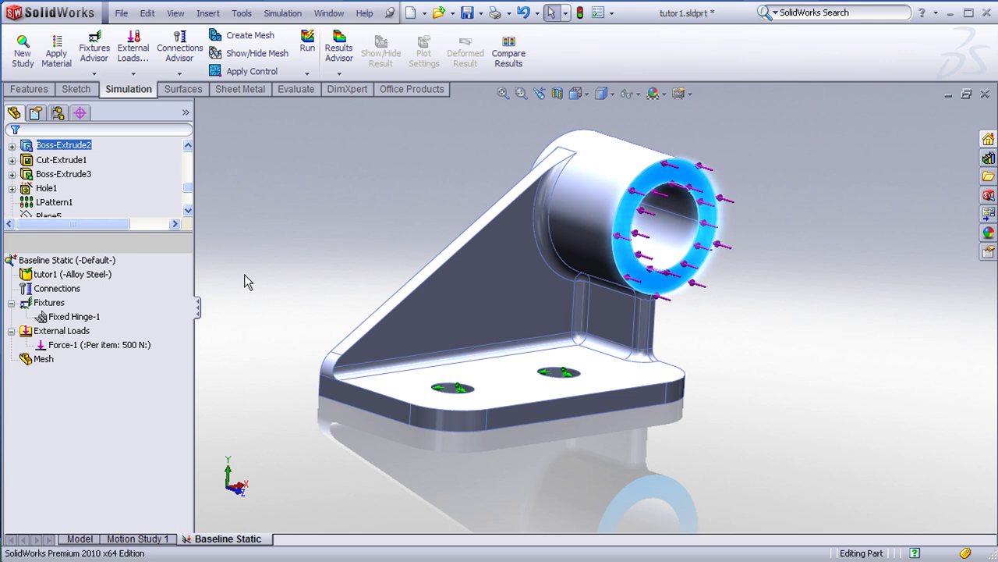
# Step: Create the bracket's solid mesh, leaving the density slider at its default
pyautogui.click(236, 40)
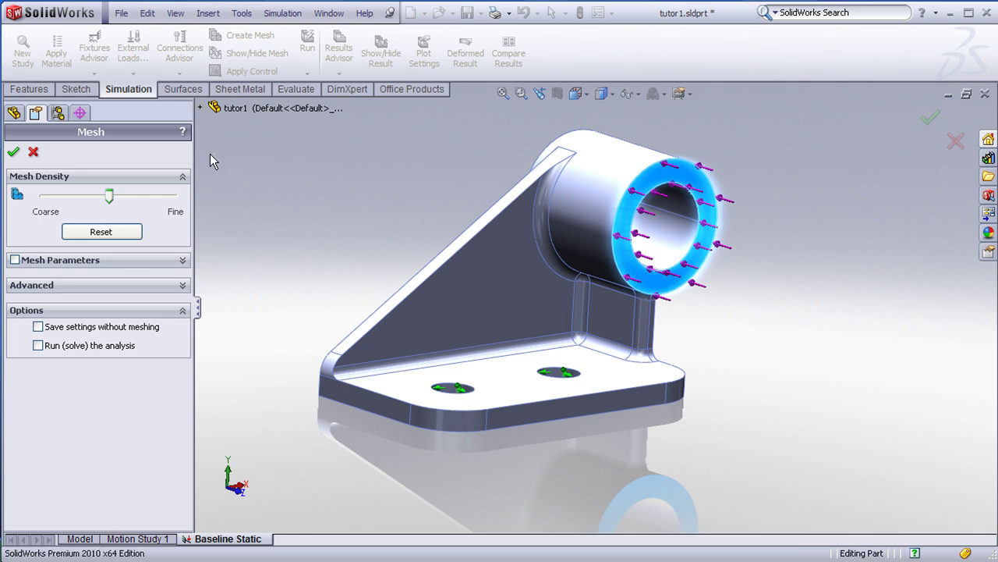
pyautogui.click(14, 152)
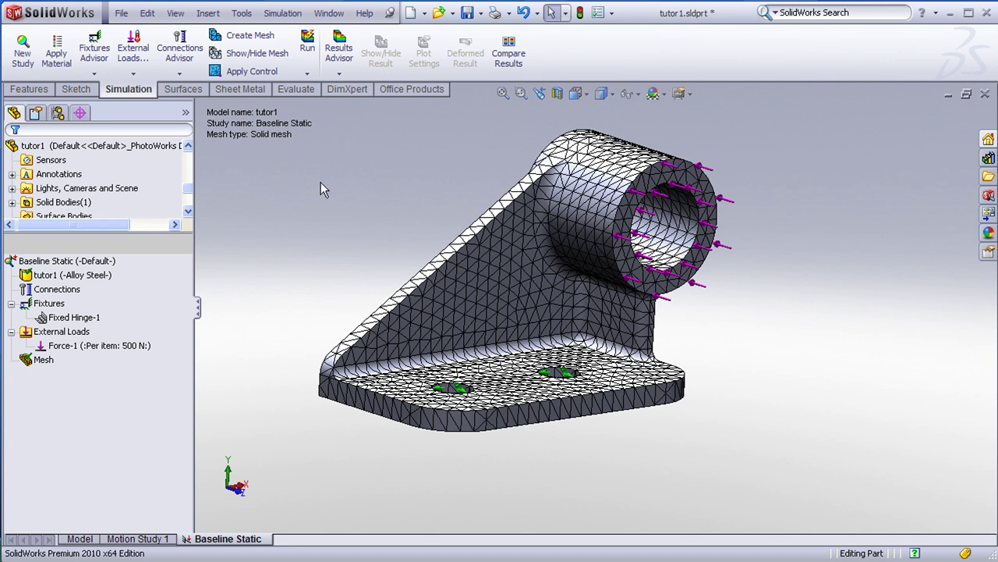
# Step: Run Baseline Static and view Displacement1, Strain1, then Stress1 (von Mises peak 43.614 MPa)
pyautogui.click(309, 56)
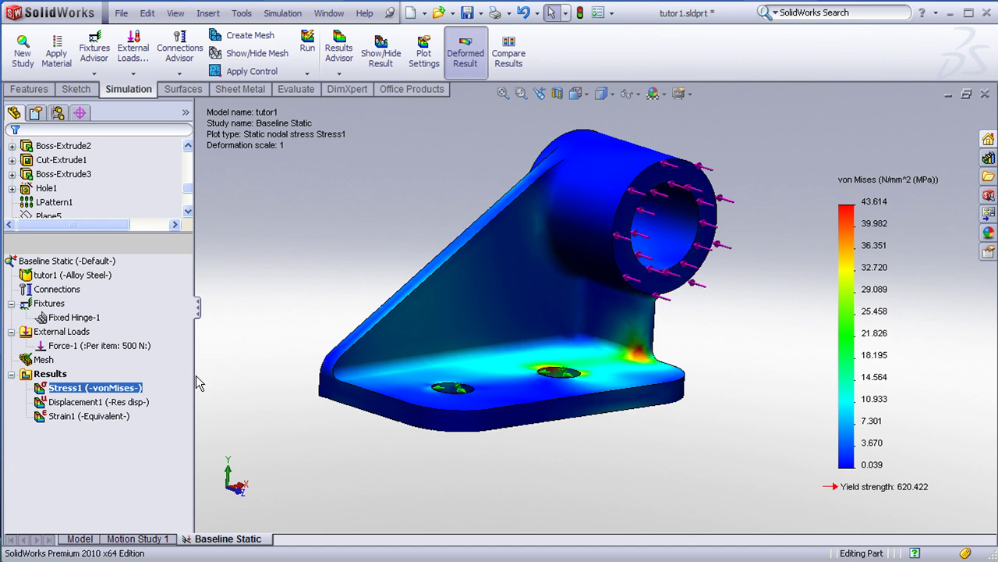
pyautogui.doubleClick(121, 402)
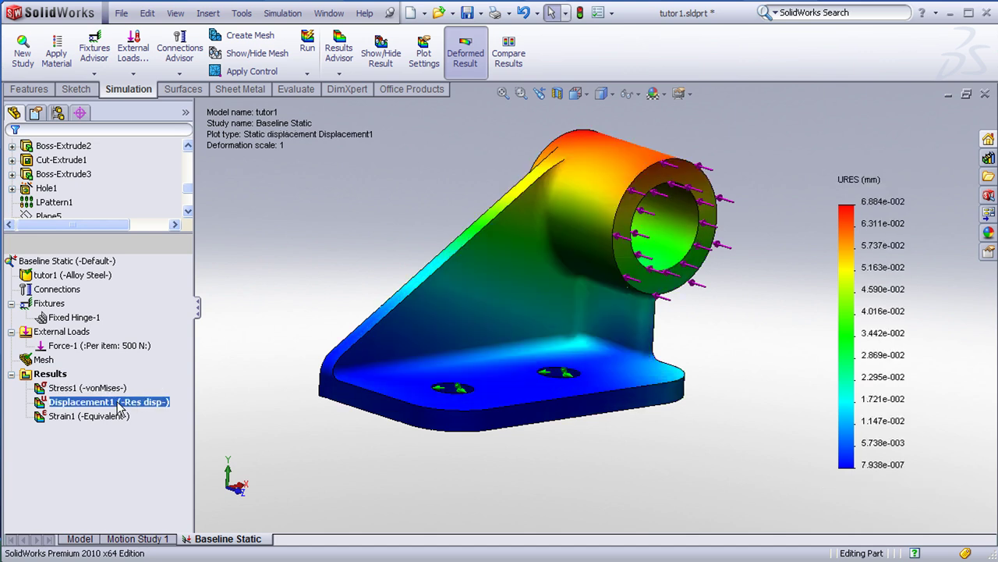
pyautogui.doubleClick(72, 418)
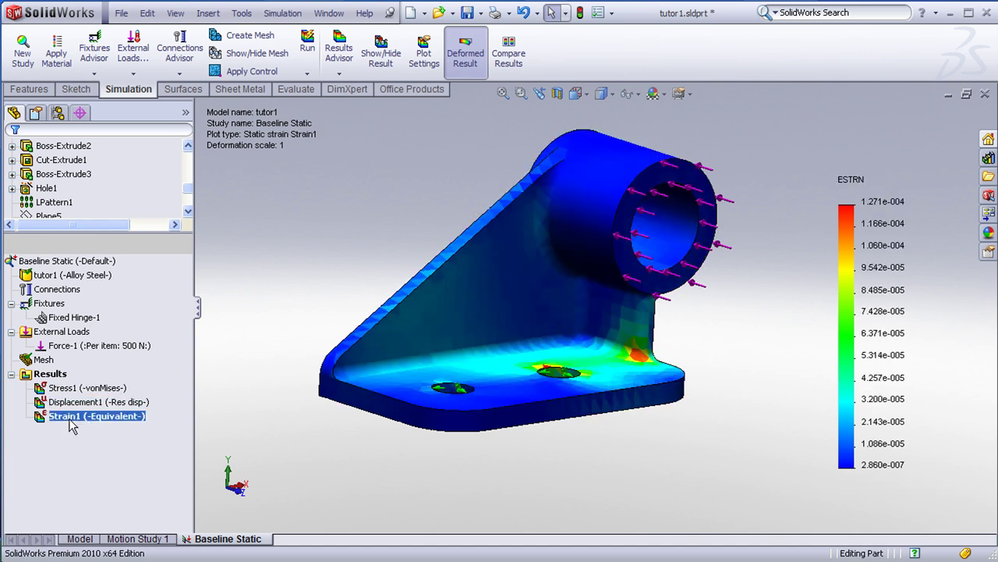
pyautogui.doubleClick(67, 388)
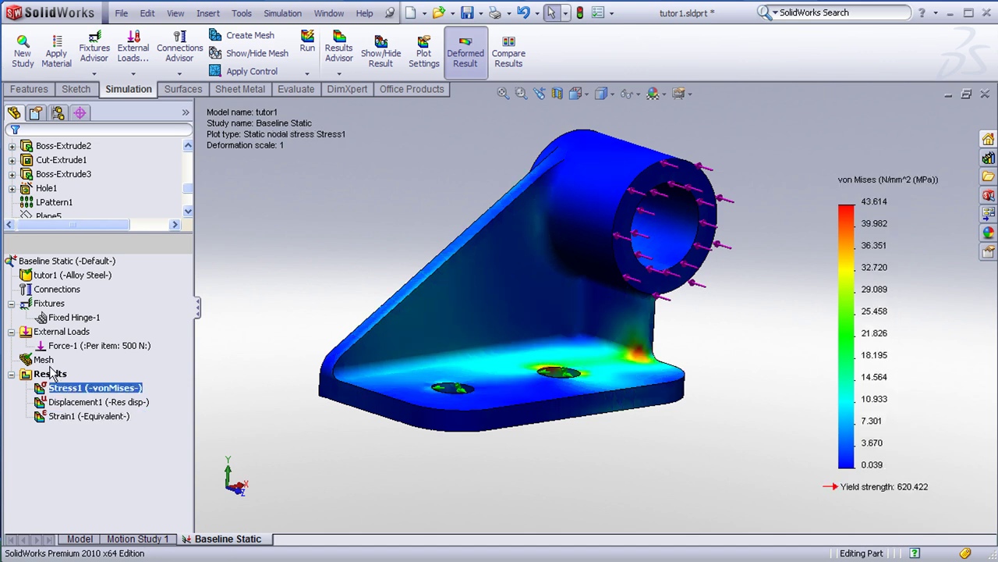
pyautogui.click(50, 374)
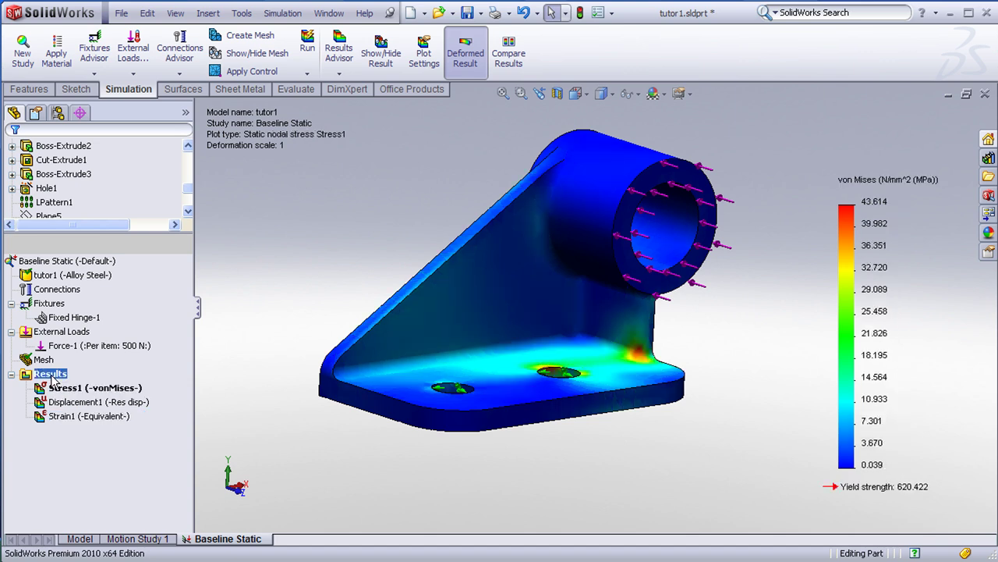
# Step: Open Stress1's settings (von Mises, N/mm^2 (MPa), true scale) and reposition its color legend
pyautogui.doubleClick(47, 388)
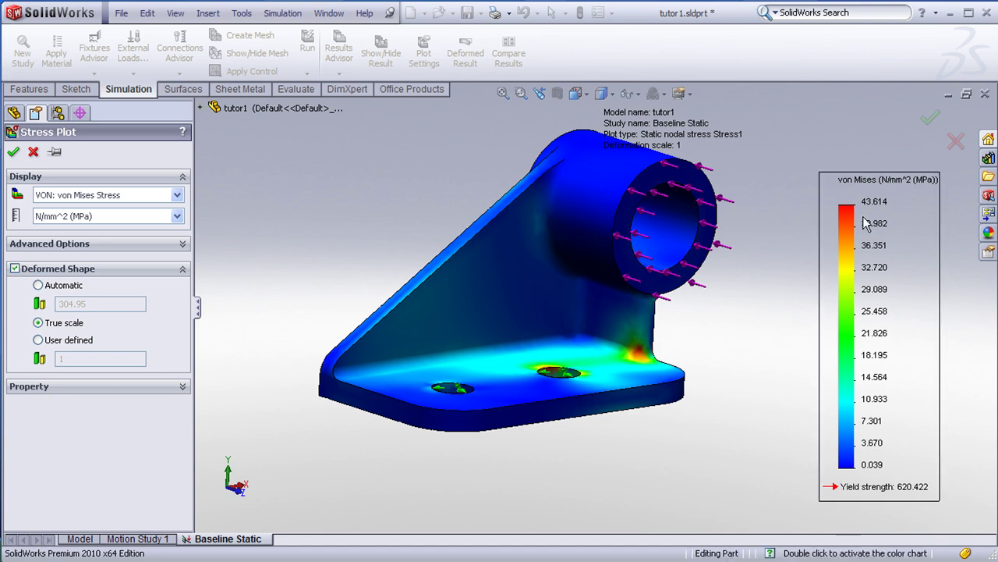
pyautogui.moveTo(876, 216); pyautogui.dragTo(834, 177)
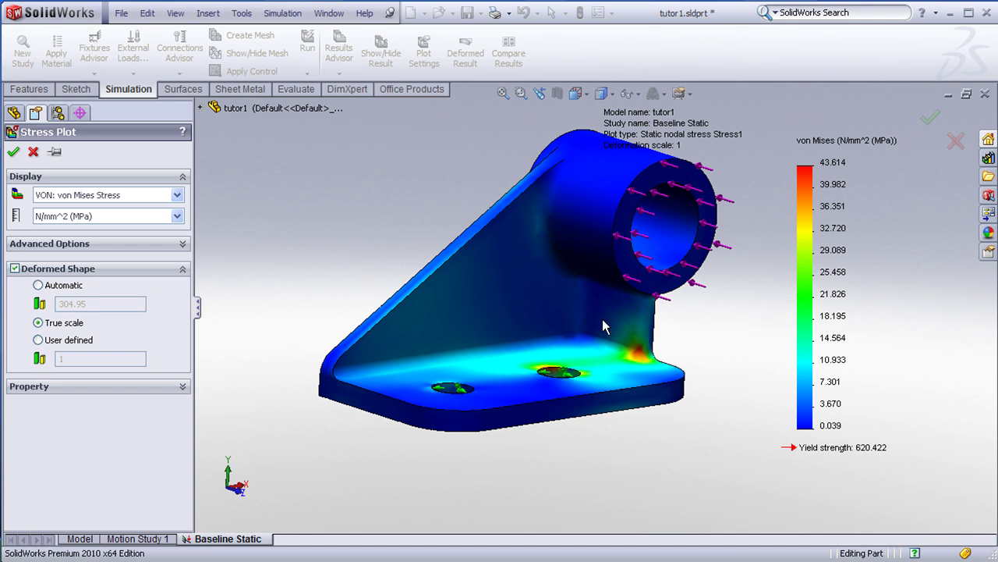
# Step: Confirm the stress plot settings, show Displacement1 (peak 6.884e-002 mm), and bring up the Results folder options
pyautogui.click(12, 151)
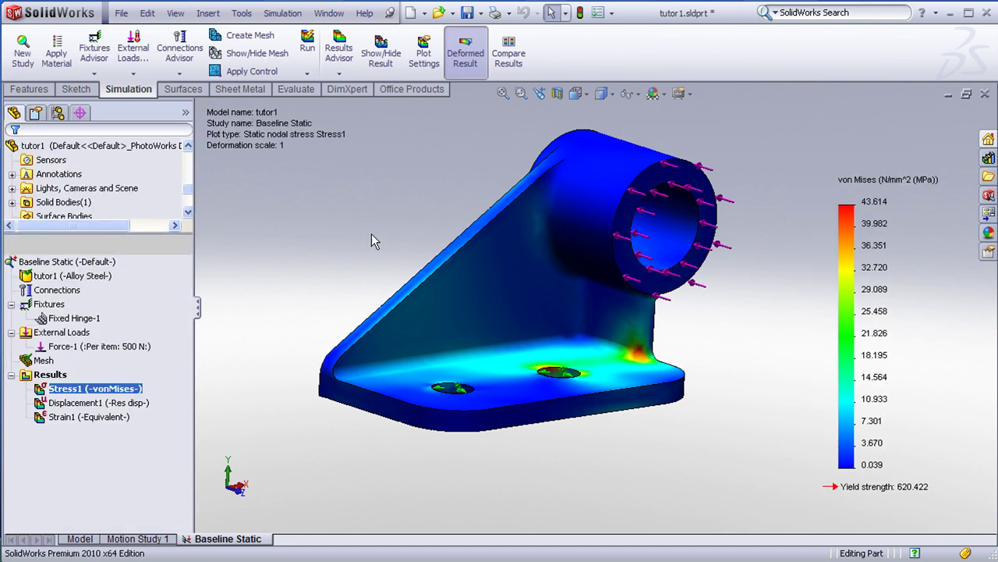
pyautogui.doubleClick(55, 404)
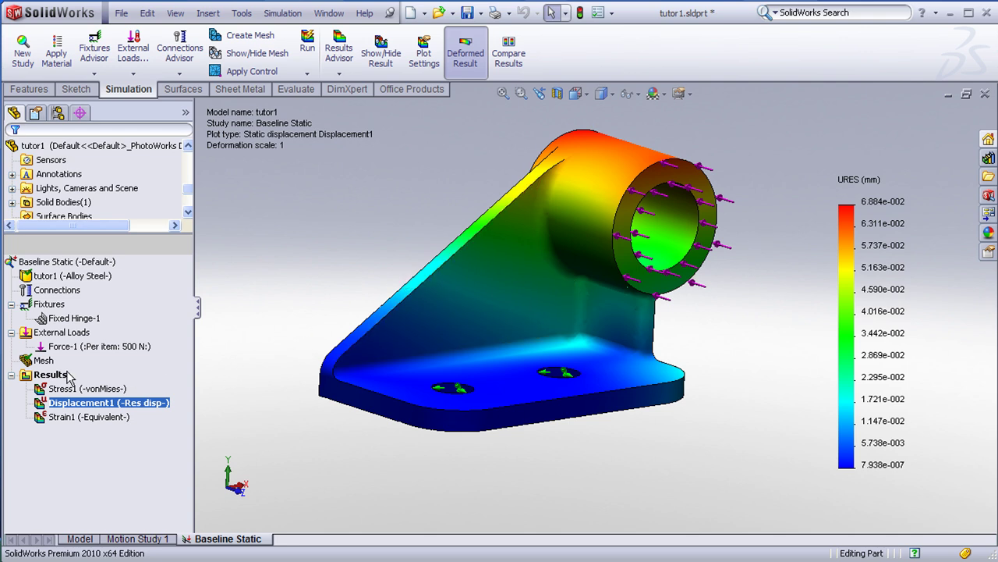
pyautogui.rightClick(36, 375)
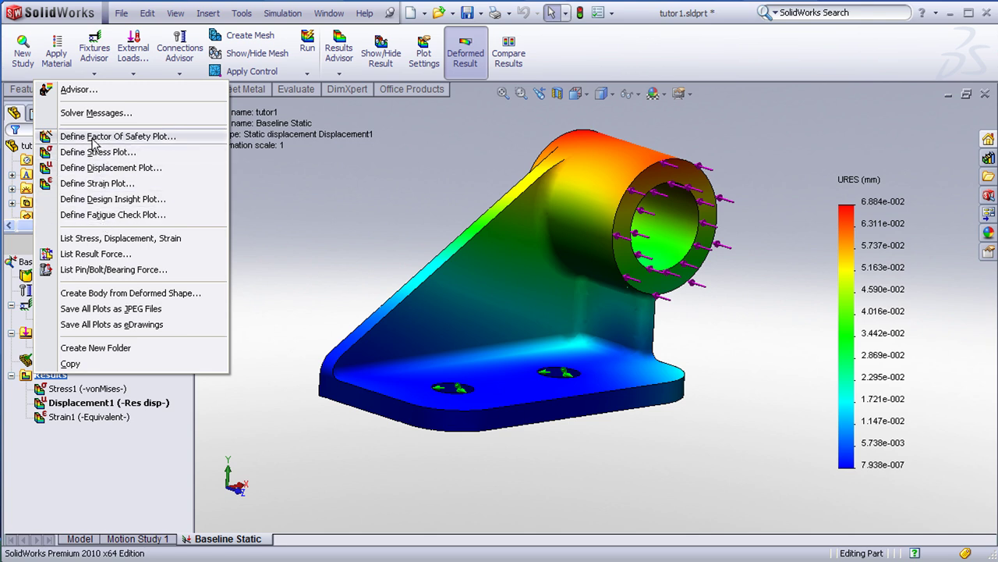
# Step: Create a Factor of Safety1 plot with Automatic criterion and factor 1, showing minimum FOS 14
pyautogui.click(85, 136)
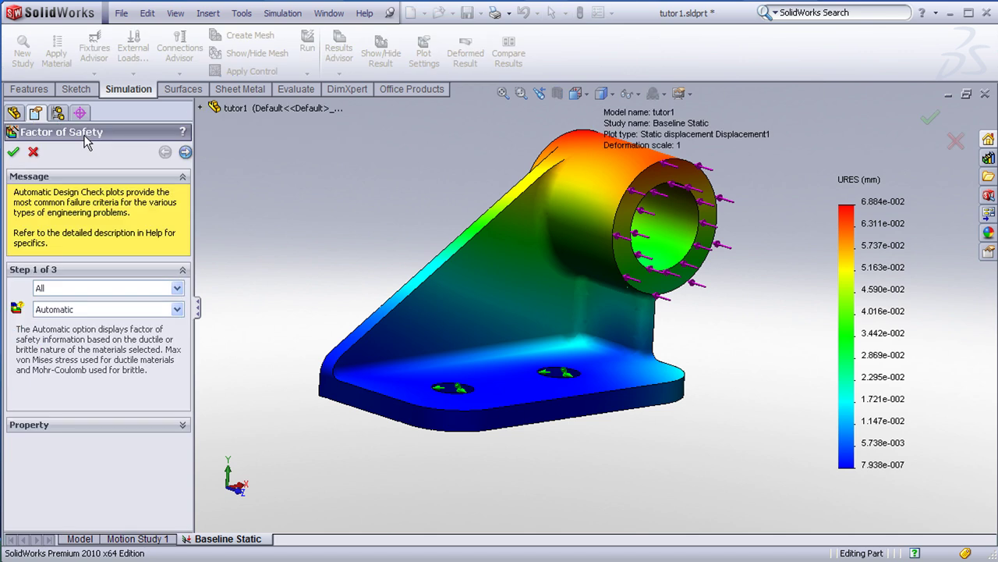
pyautogui.click(185, 153)
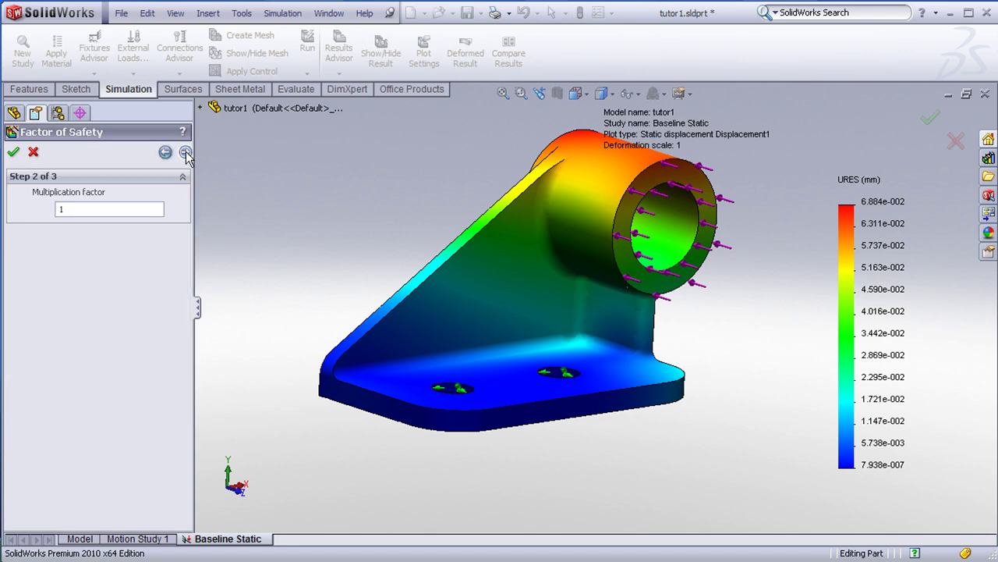
pyautogui.click(186, 153)
pyautogui.click(13, 151)
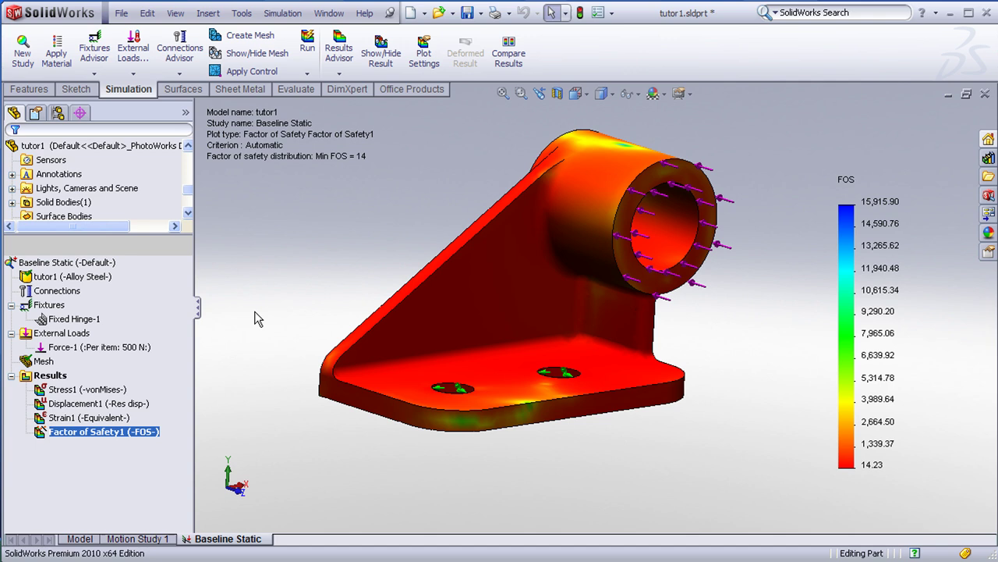
# Step: Publish the Baseline Static report as Word document tutor1-Baseline Static-1.doc in Contemporary style
pyautogui.rightClick(59, 376)
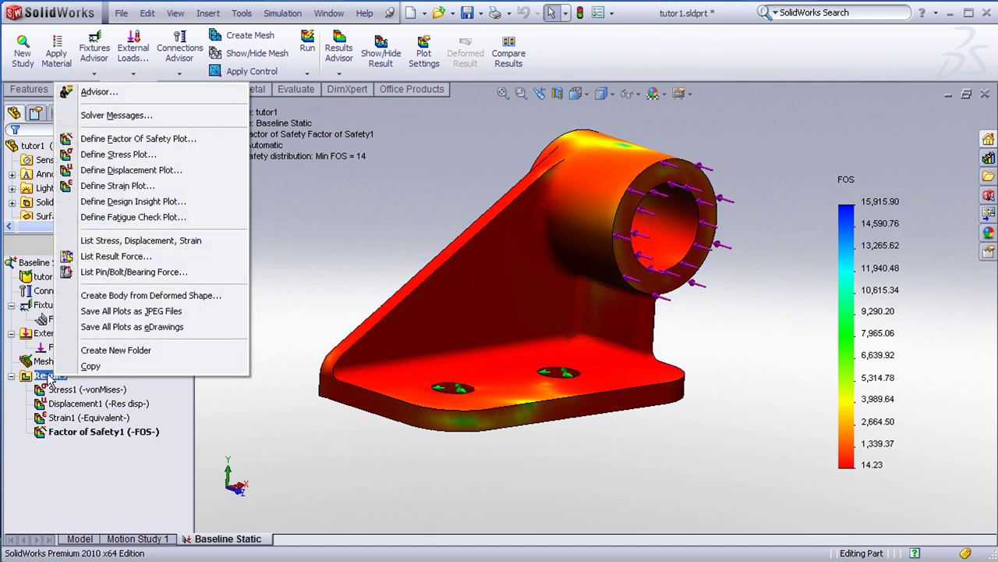
pyautogui.click(264, 238)
pyautogui.click(288, 14)
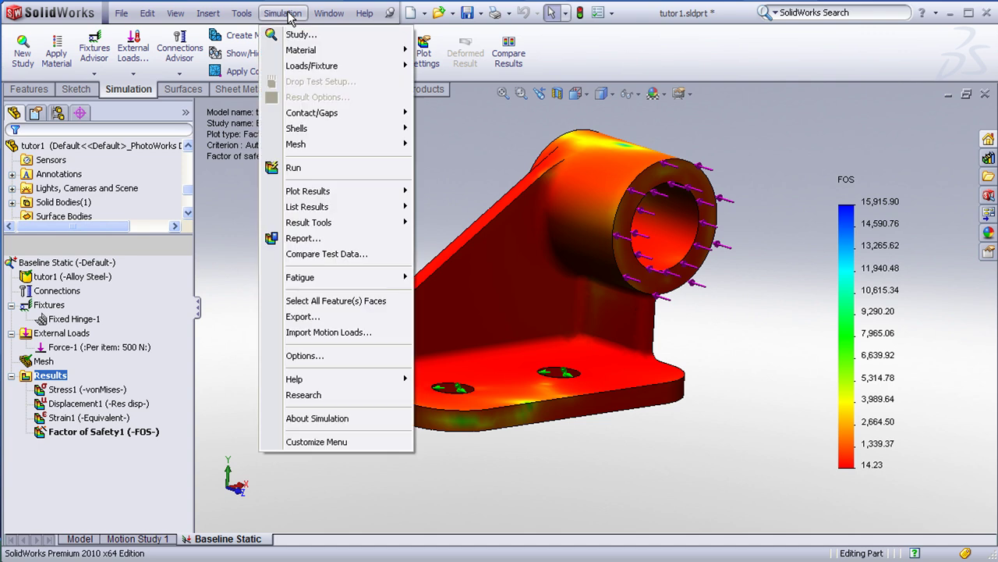
pyautogui.click(303, 240)
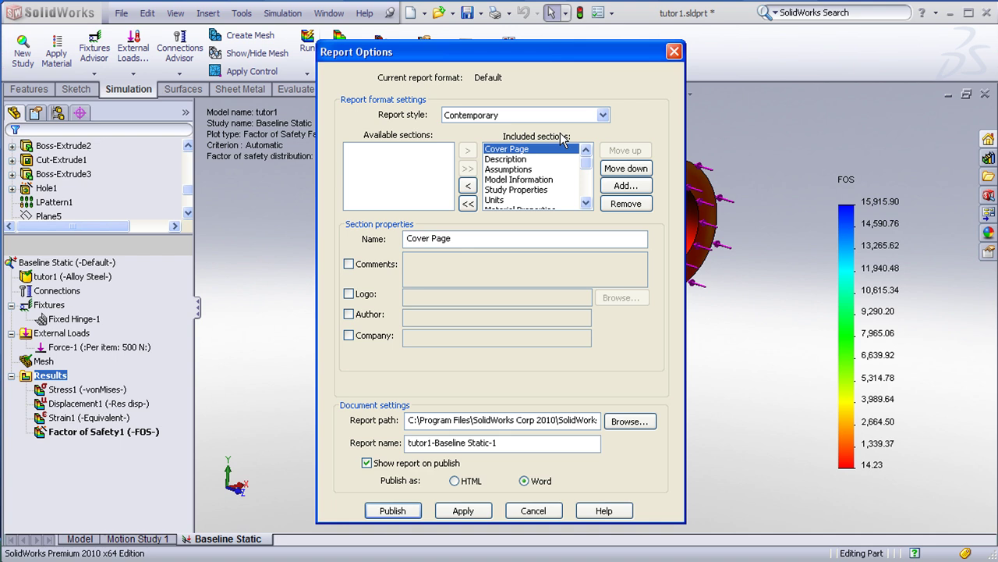
pyautogui.moveTo(586, 168); pyautogui.dragTo(586, 201)
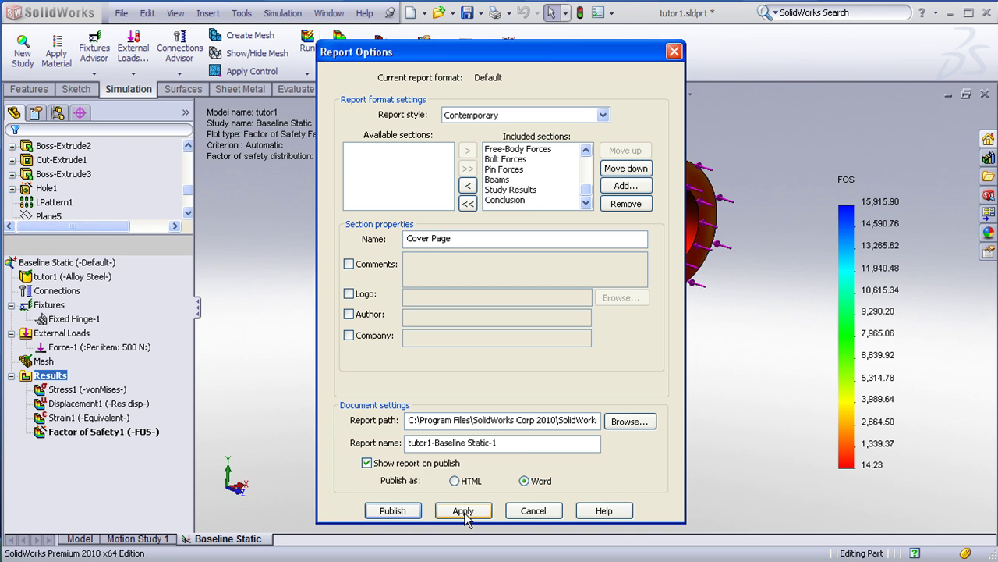
pyautogui.click(396, 511)
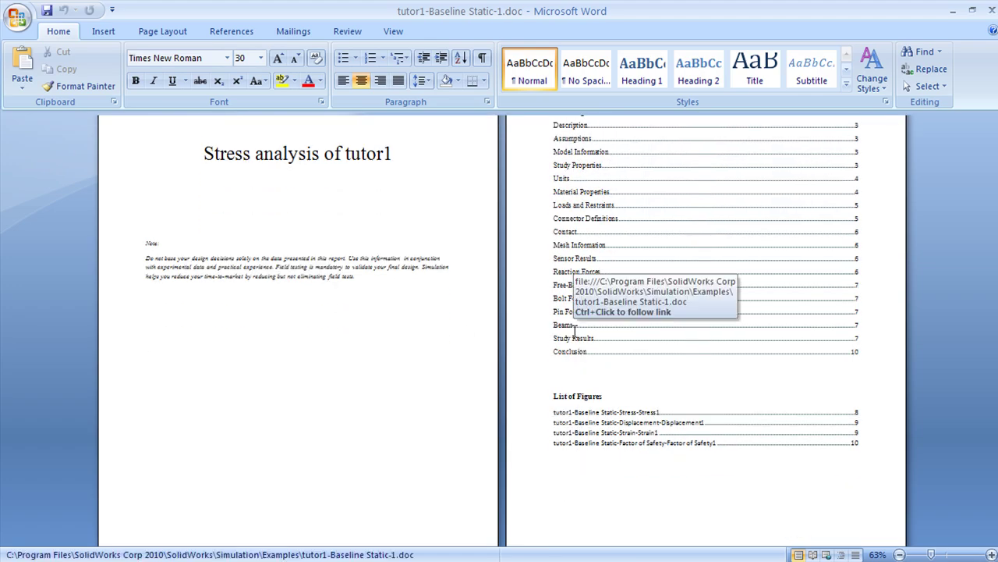
pyautogui.scroll(-12, 575, 330)
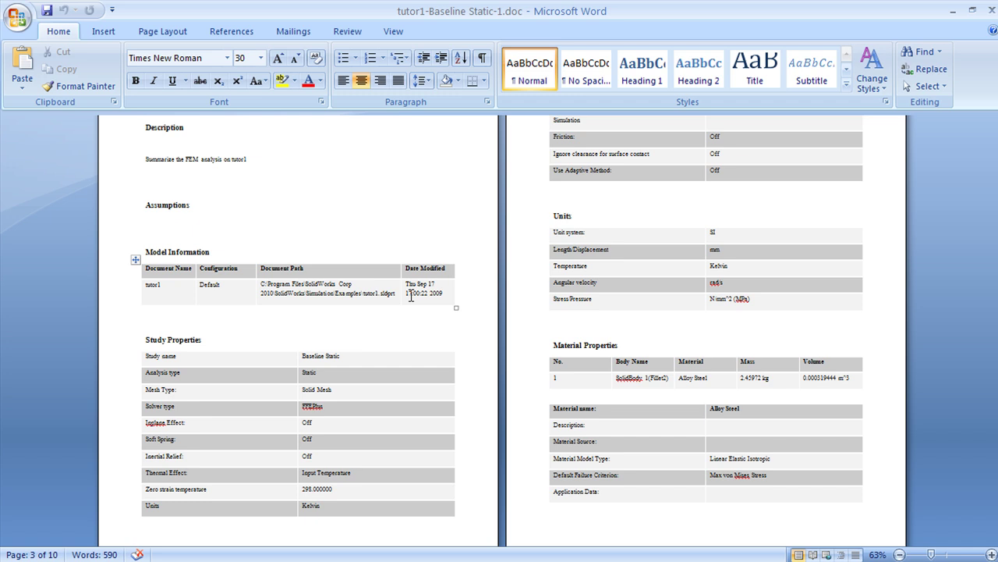
# Step: Scroll through the Word report down to the Conclusion and place the cursor after its heading
pyautogui.scroll(-6, 424, 297)
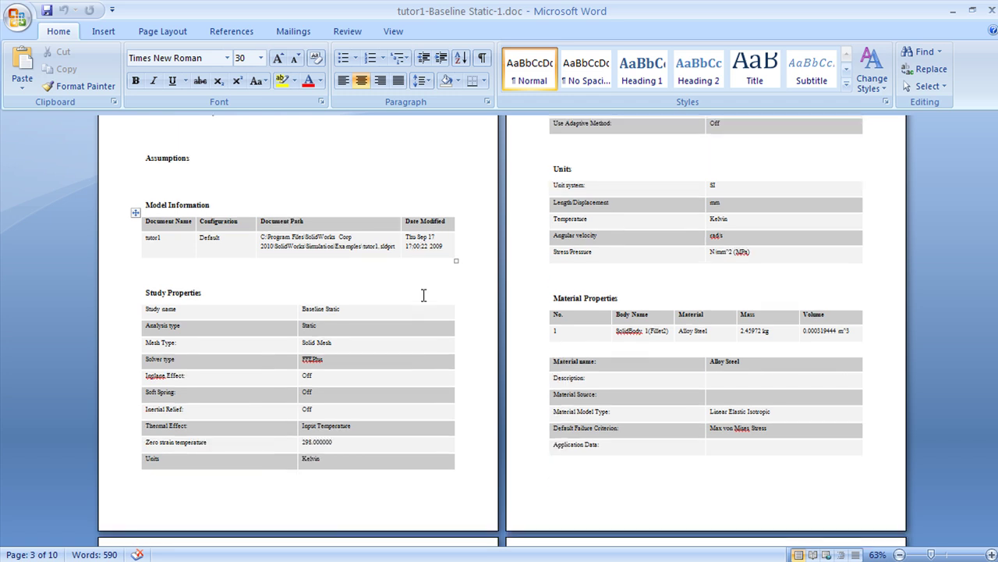
pyautogui.scroll(-9, 423, 295)
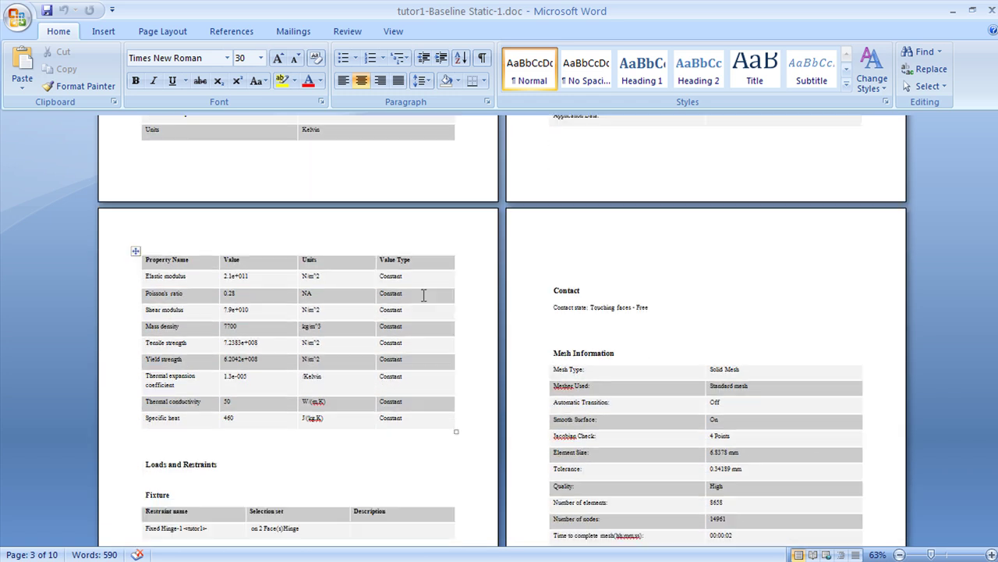
pyautogui.scroll(-4, 424, 294)
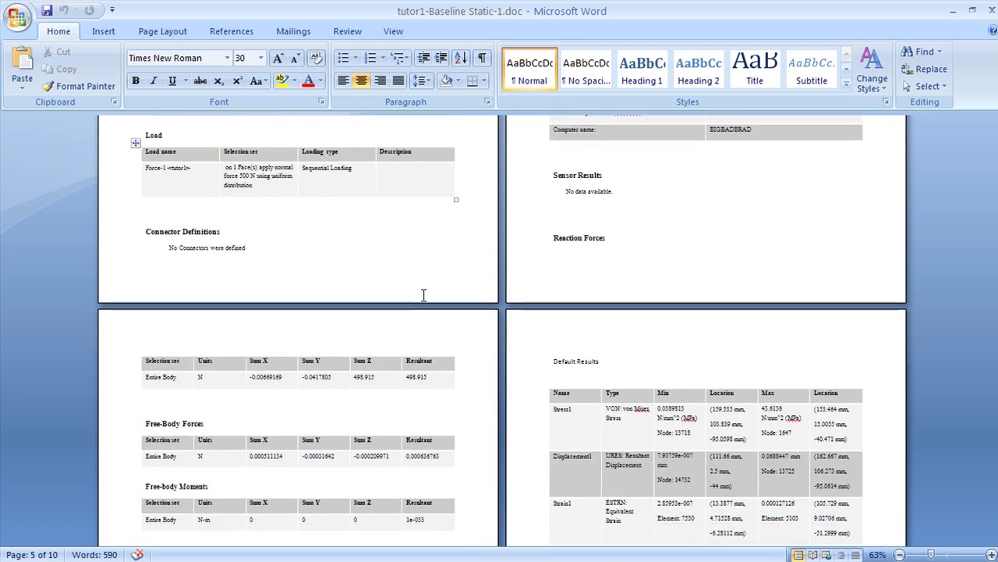
pyautogui.scroll(-5, 423, 295)
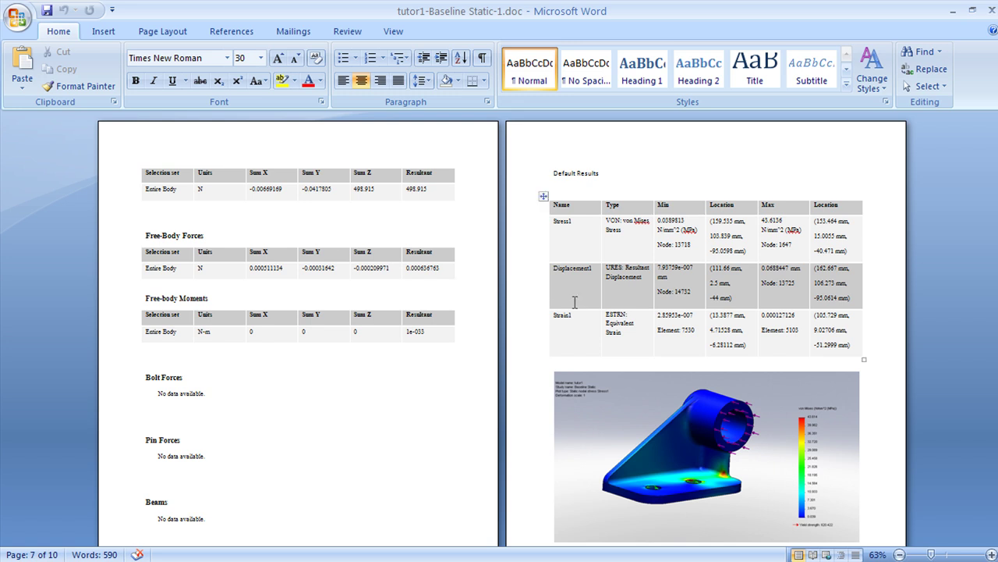
pyautogui.scroll(-5, 575, 305)
pyautogui.scroll(-10, 575, 306)
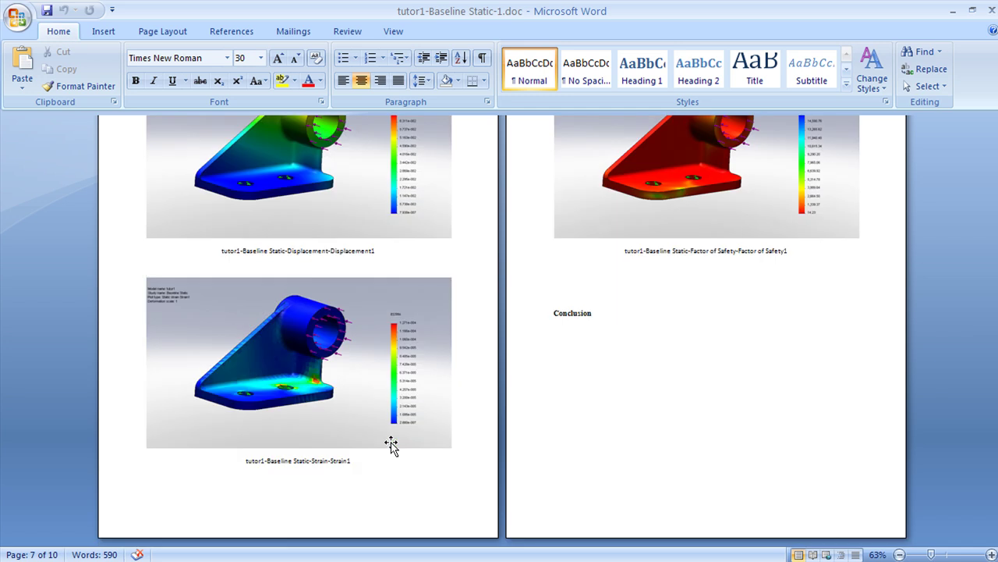
pyautogui.click(608, 313)
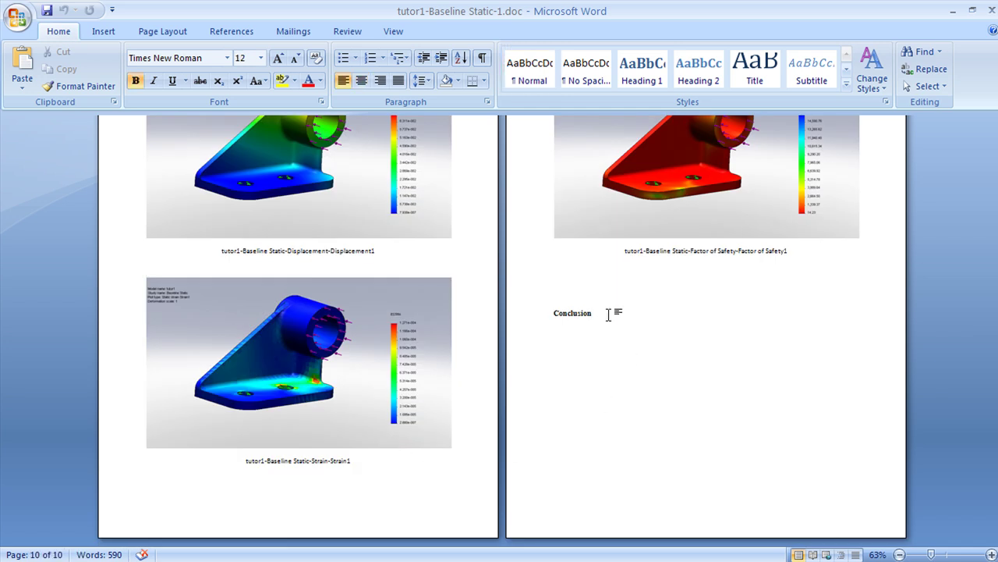
# Step: Close the Word report to return to SolidWorks Simulation
pyautogui.scroll(4, 698, 390)
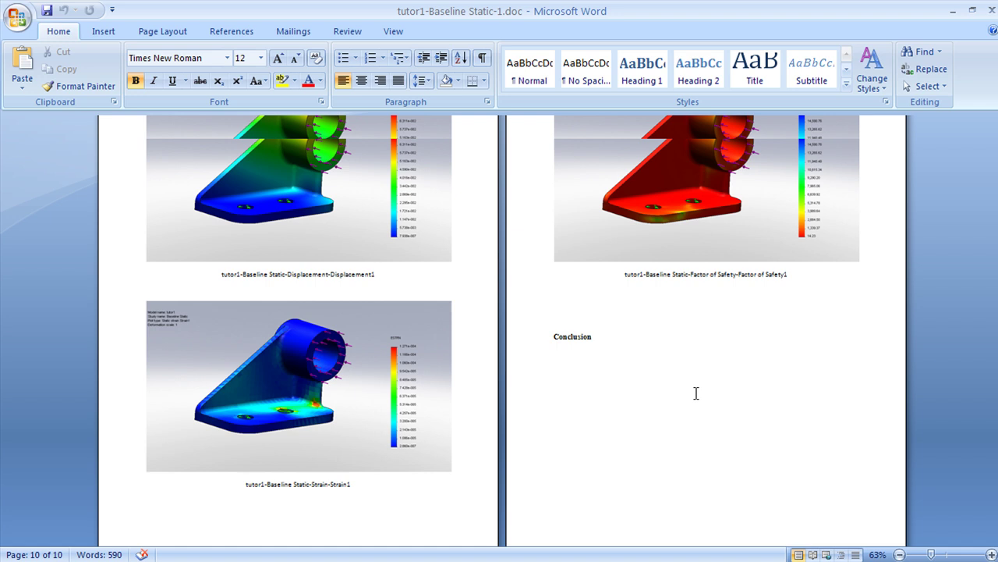
pyautogui.scroll(17, 702, 382)
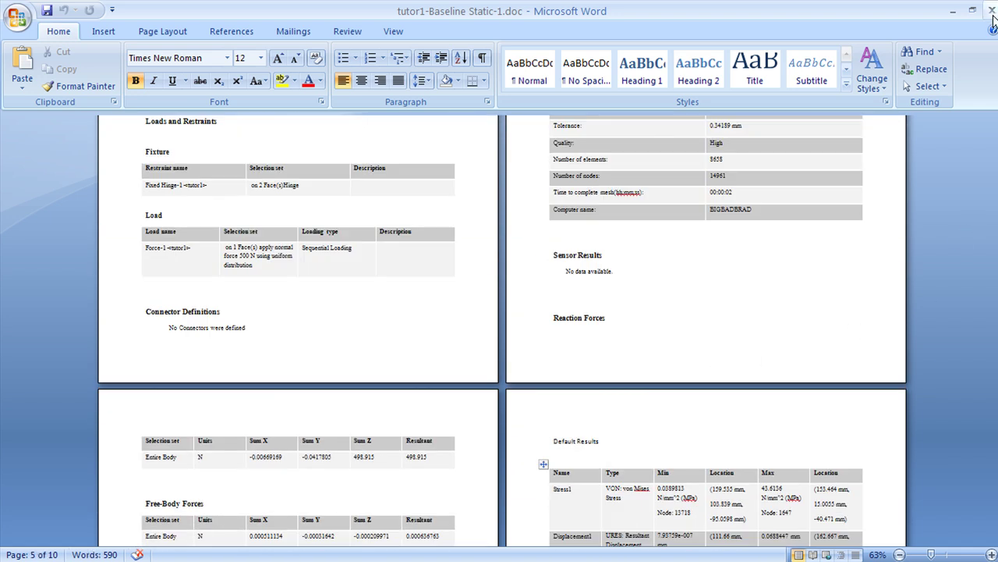
pyautogui.click(992, 14)
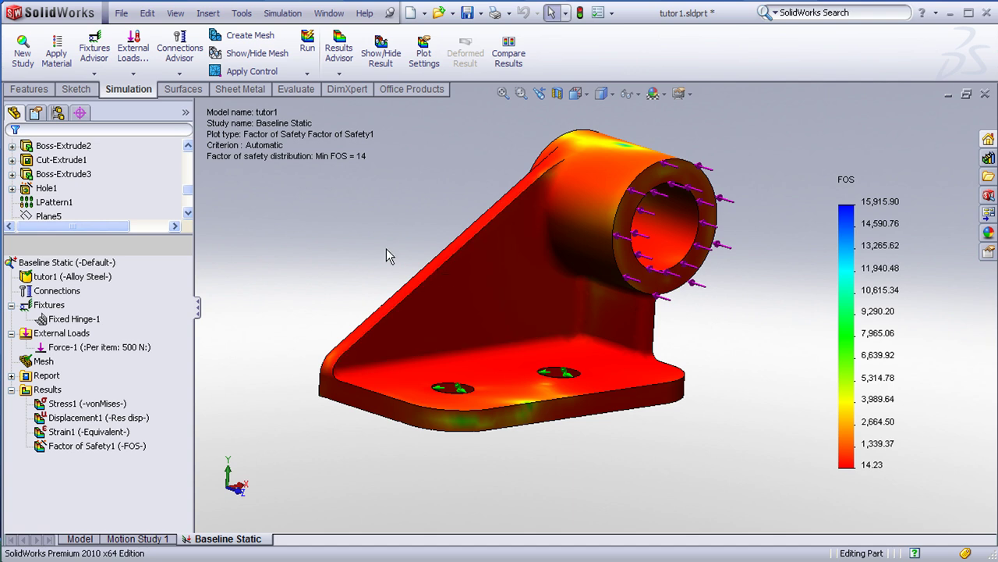